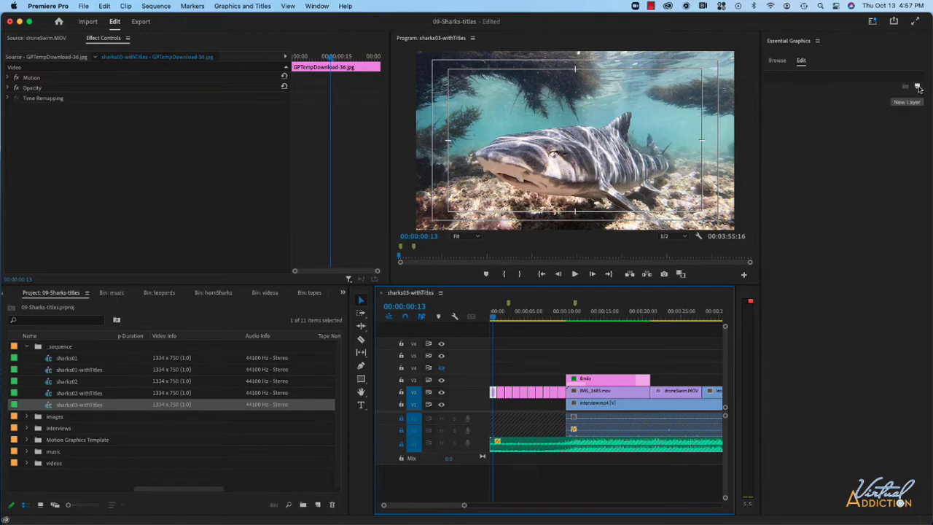
Add a rectangle shape layer to the graphic with no fill and a white stroke 3.0 wide
left_click(919, 88)
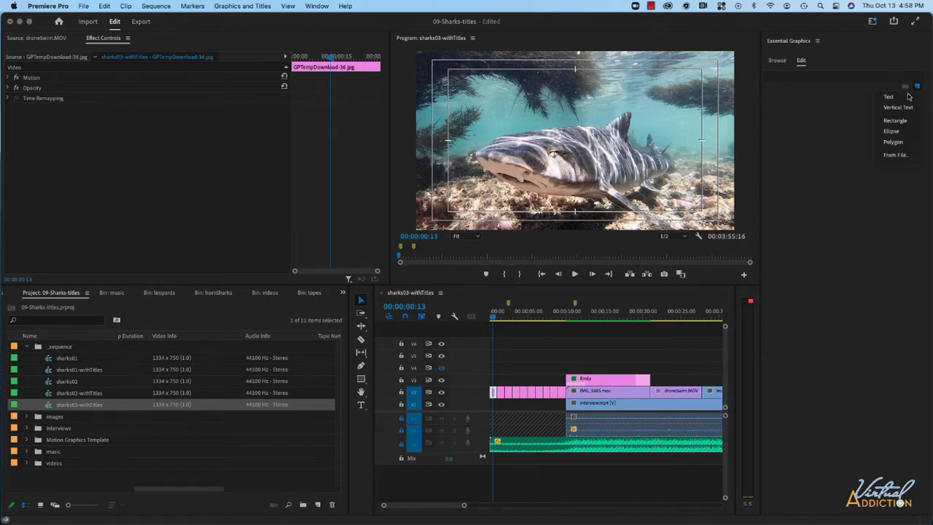
left_click(895, 121)
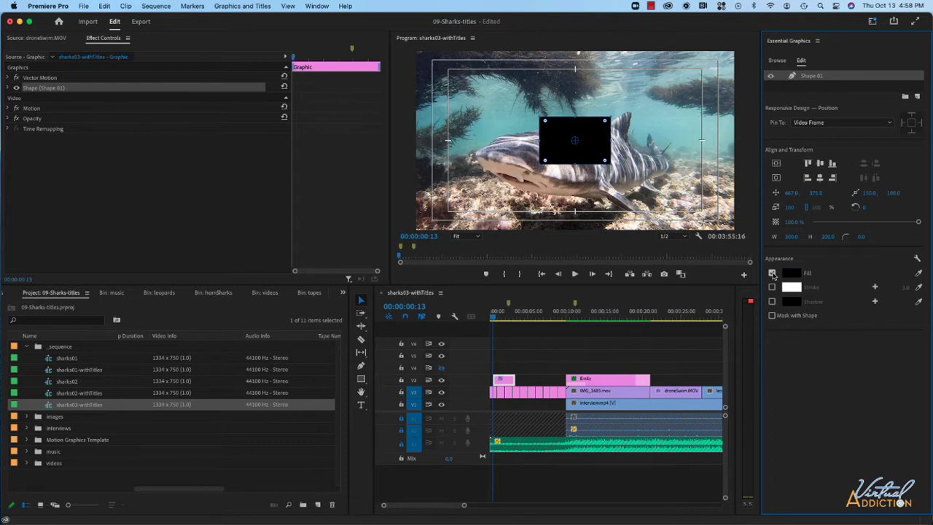
left_click(772, 272)
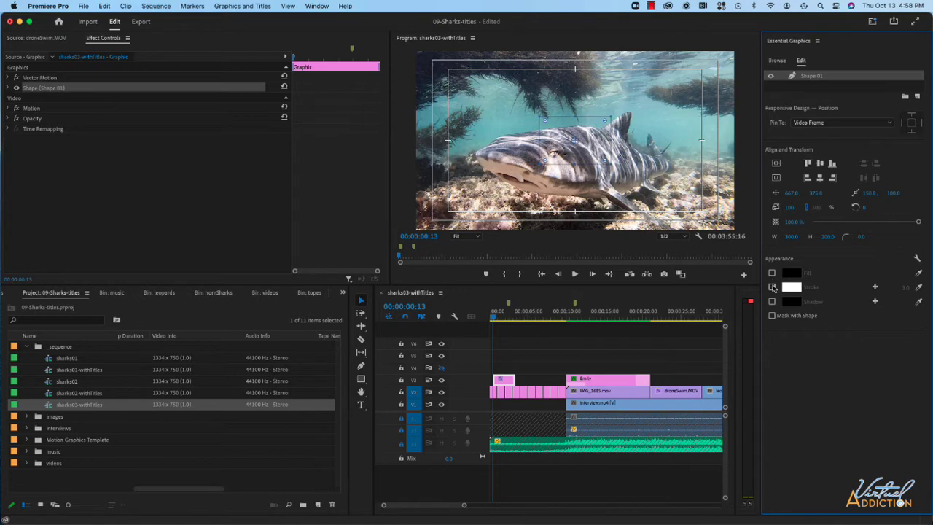
left_click(773, 288)
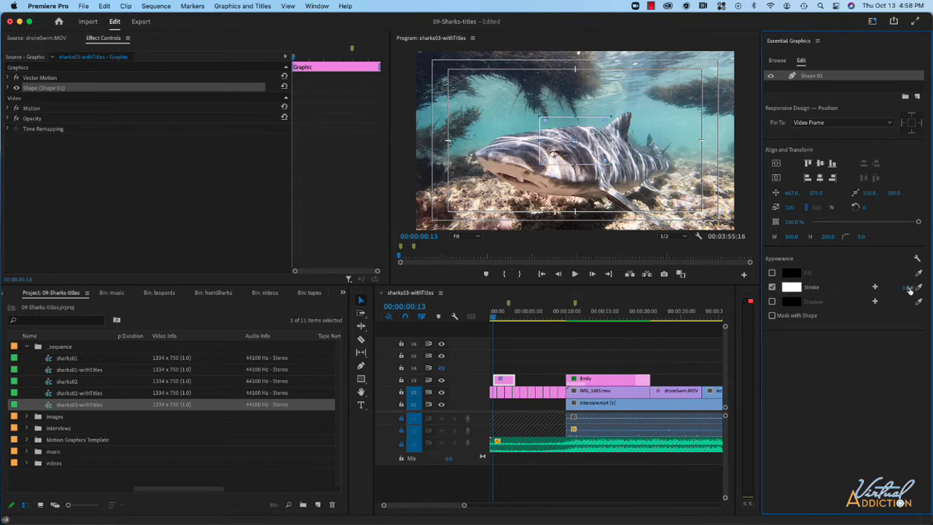
left_click_drag(906, 290, 914, 290)
Add a text layer reading "Sharks" and format it as faux bold and all caps
left_click(917, 99)
left_click(901, 109)
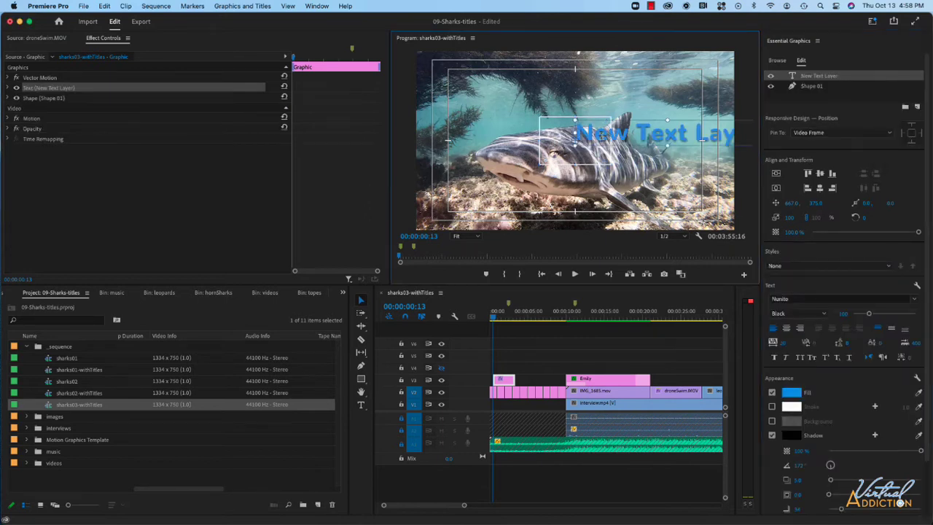
double_click(599, 136)
type("Sharks")
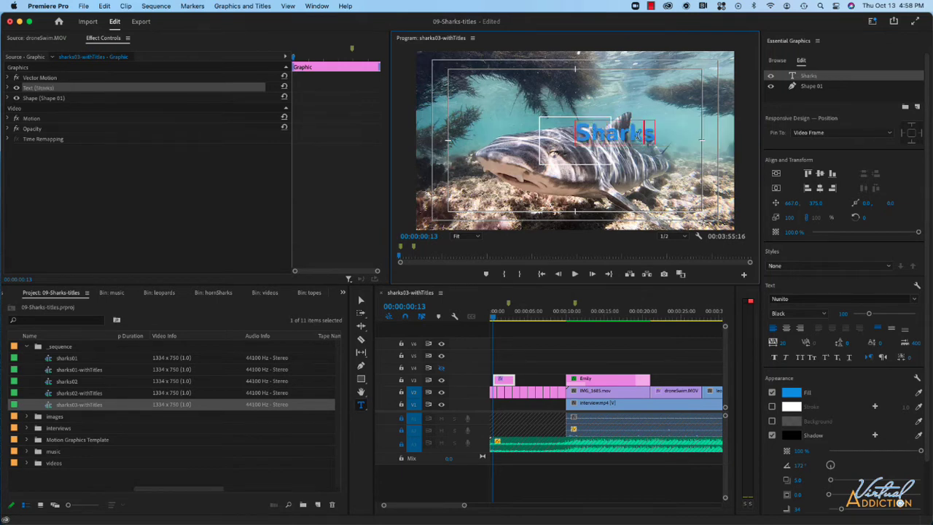
key("Escape")
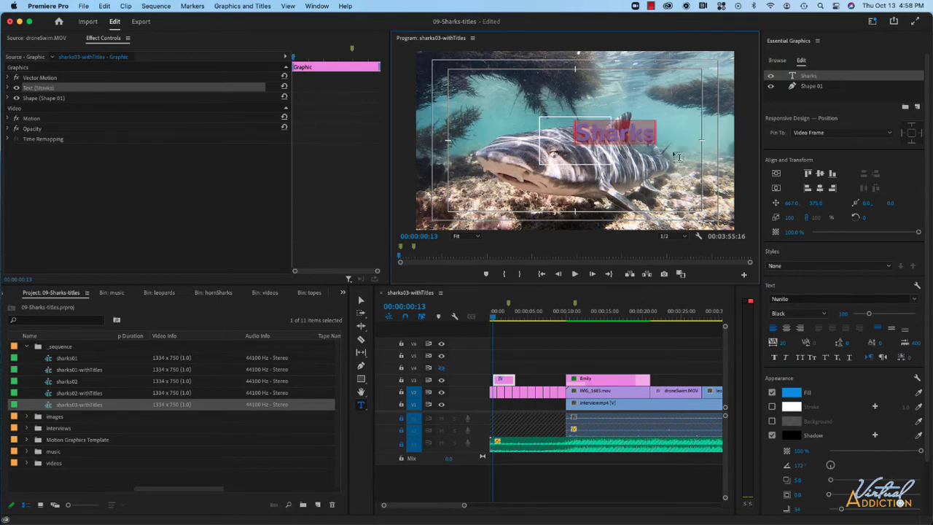
left_click(774, 357)
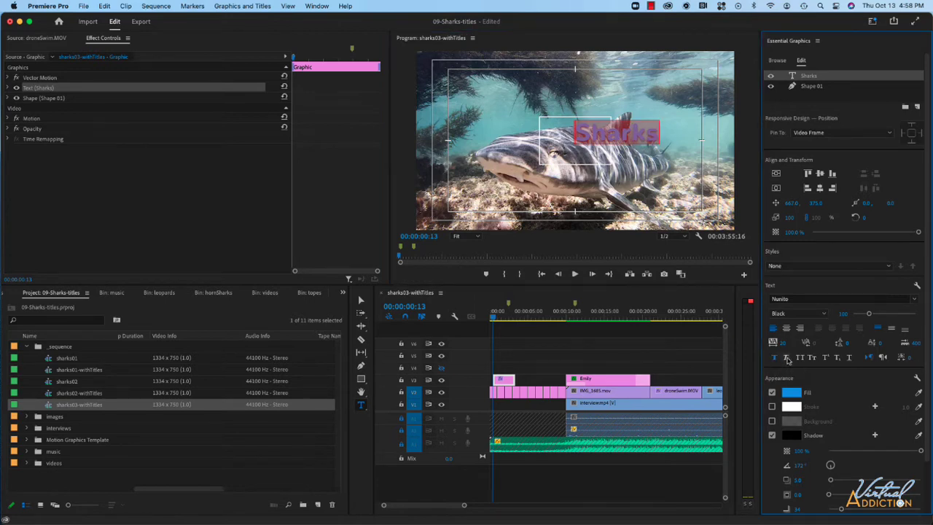
left_click(799, 358)
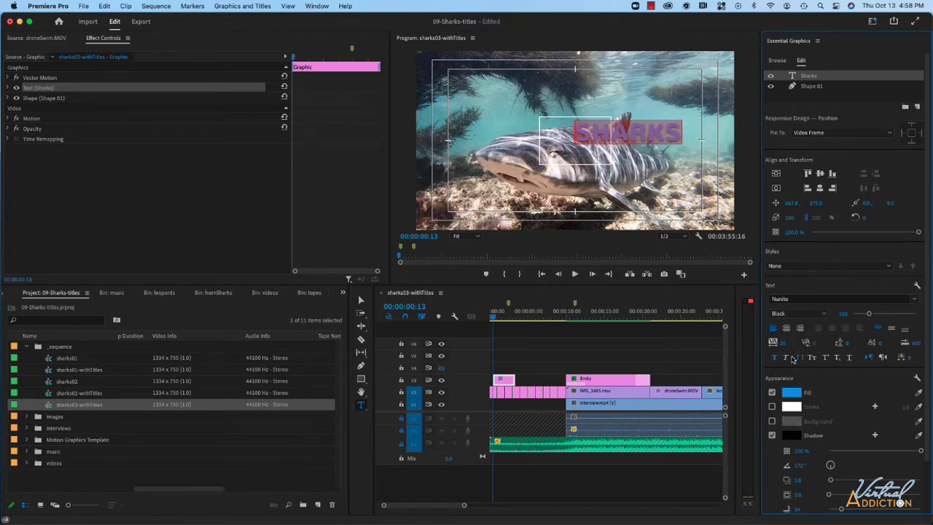
Select the Sharks text and Shape 01 together and align their vertical and horizontal centres
left_click(809, 86, "shift")
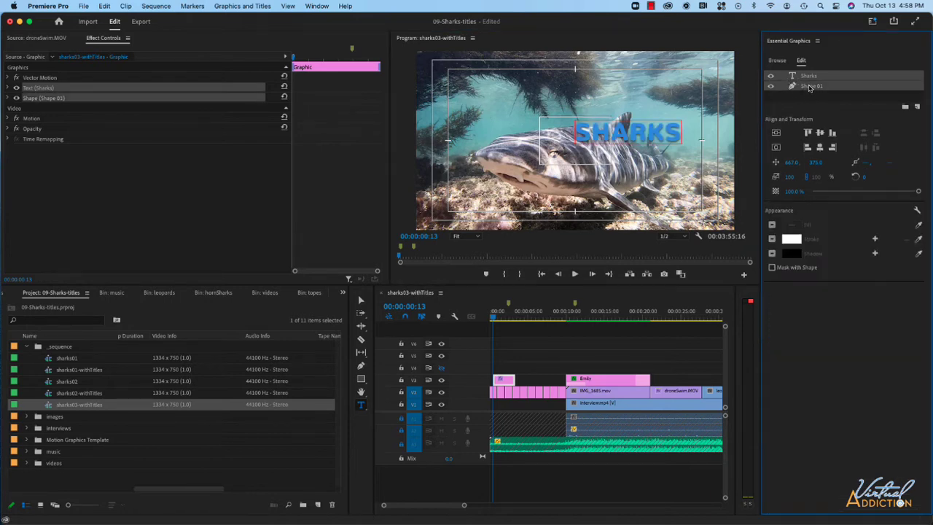
left_click(821, 134)
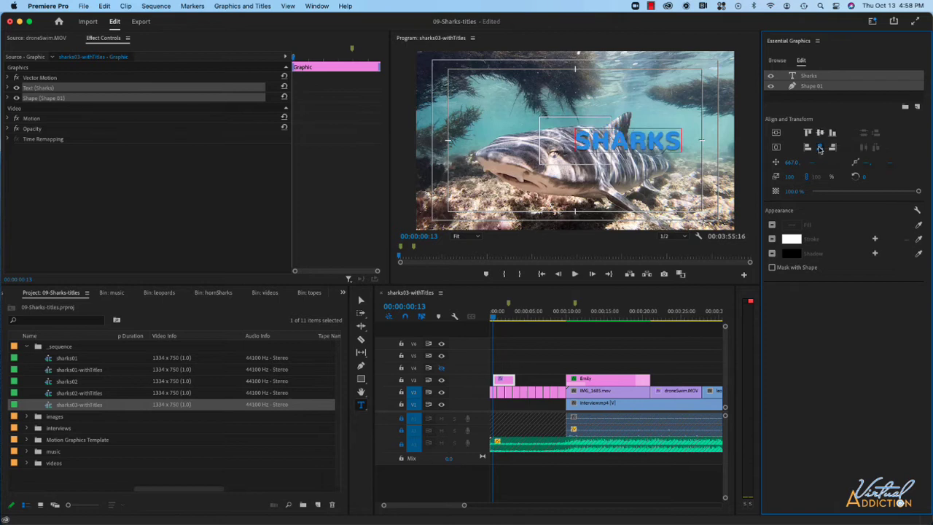
left_click(819, 148)
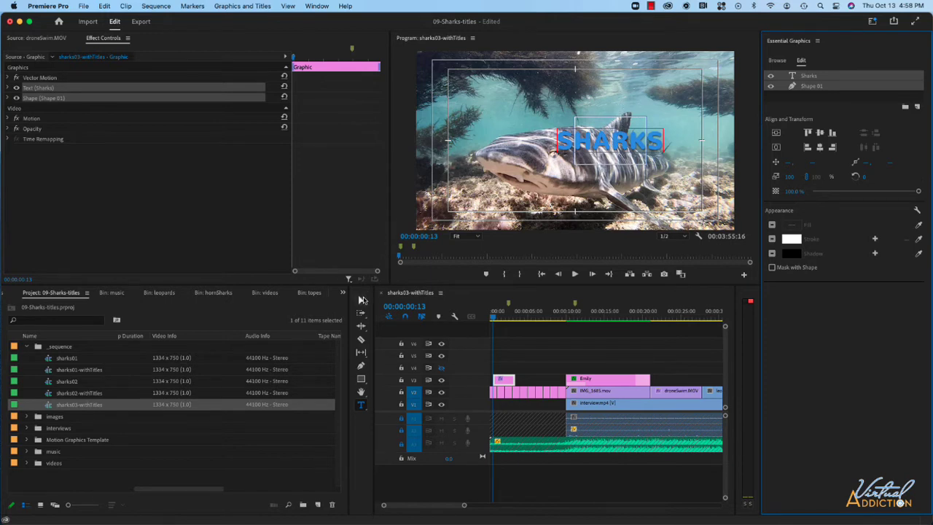
Resize the outlined rectangle to about 475 by 150 so that it frames the SHARKS text
left_click(360, 300)
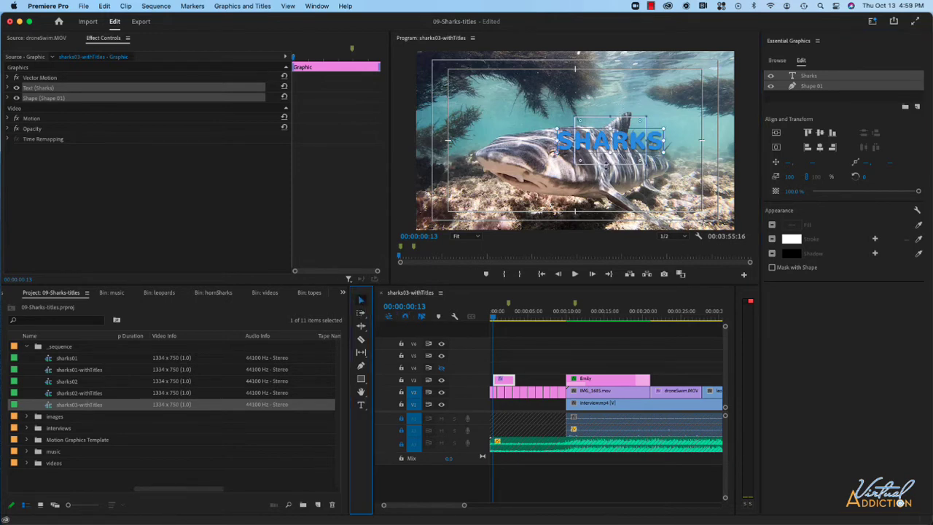
left_click(607, 166)
left_click(617, 117)
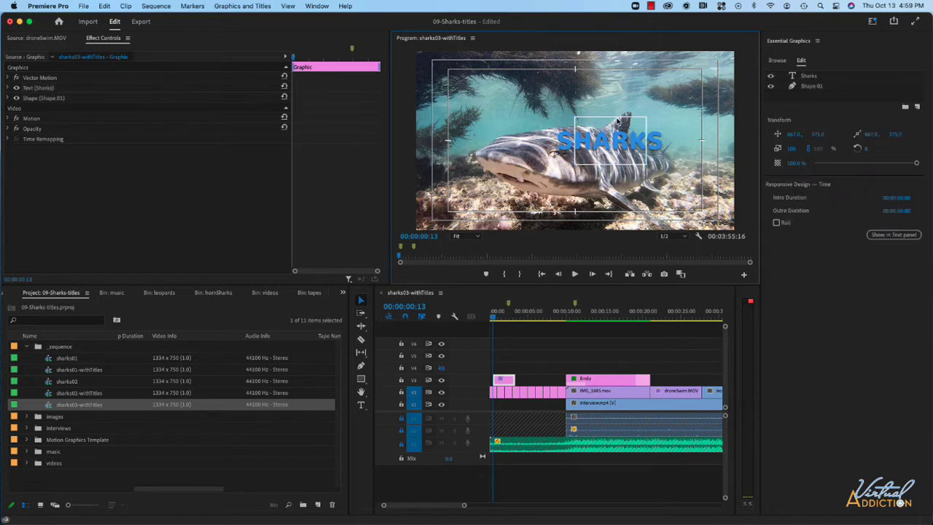
left_click(617, 119)
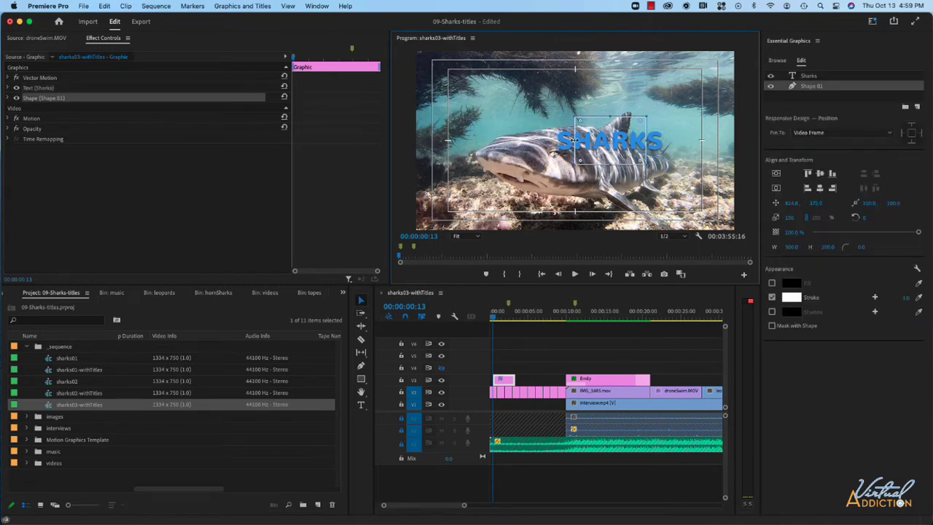
left_click_drag(574, 140, 557, 140)
left_click_drag(647, 141, 666, 141)
left_click_drag(607, 165, 608, 158)
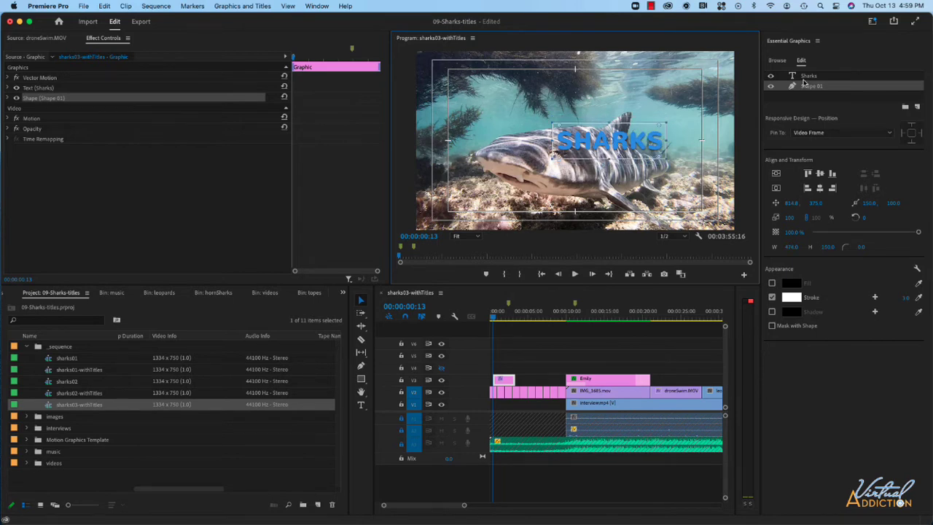
Centre the text and rectangle horizontally on each other and move both toward the middle of the video frame
left_click(812, 77, "shift")
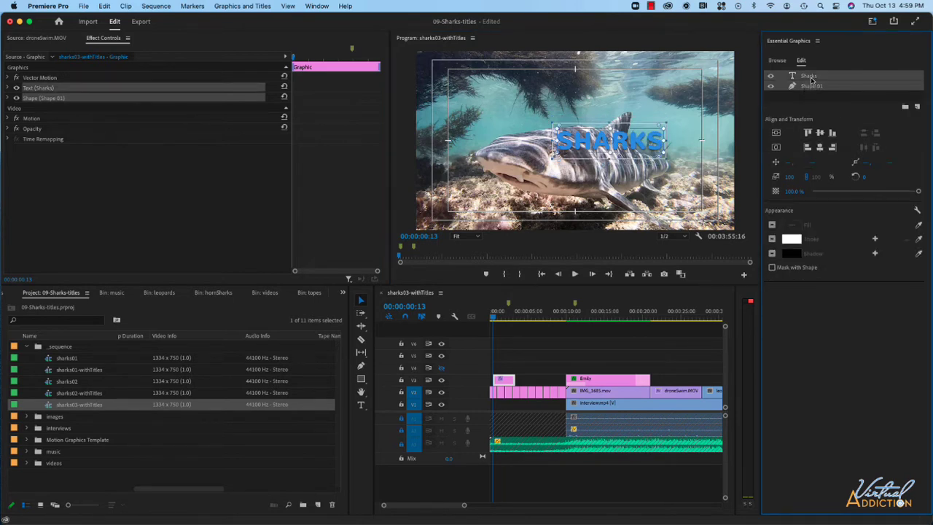
left_click(820, 148)
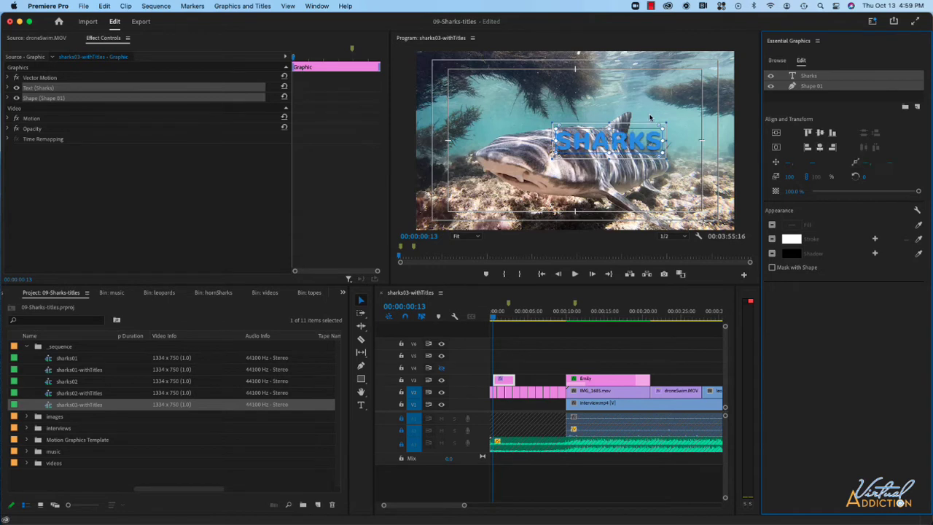
left_click_drag(604, 145, 577, 148)
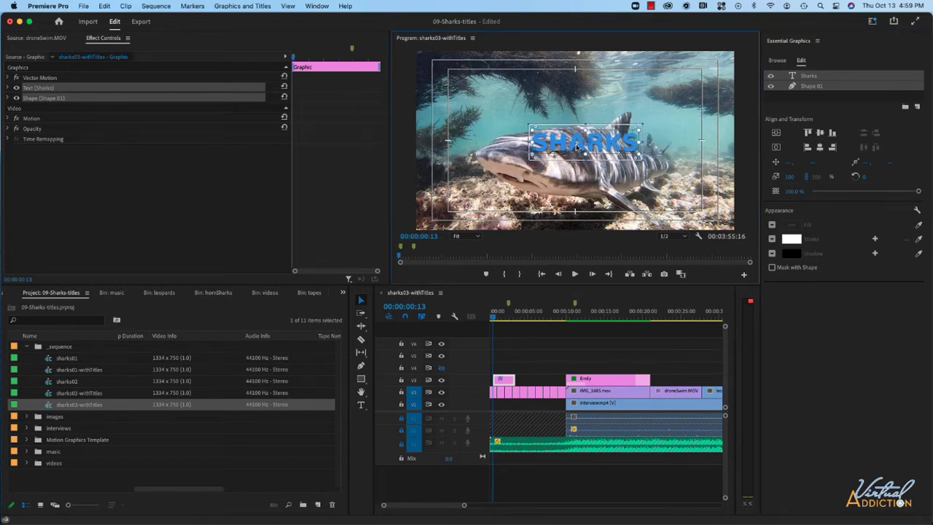
Pin the Shape 01 rectangle to the Sharks text layer on all four edges
left_click(813, 89)
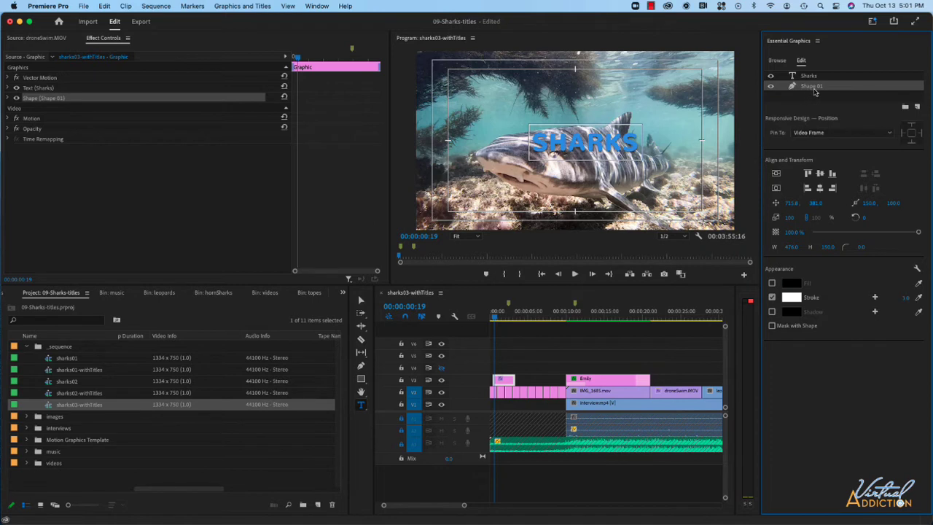
left_click(814, 135)
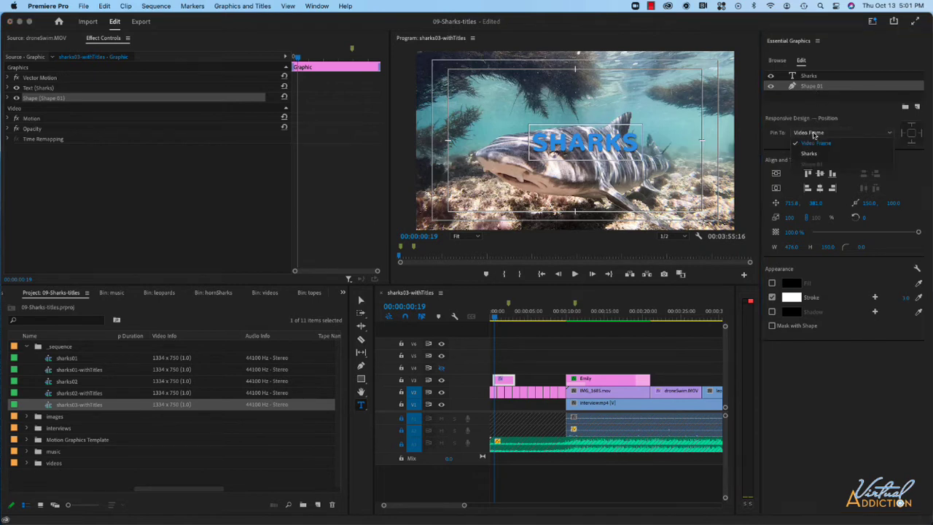
left_click(809, 153)
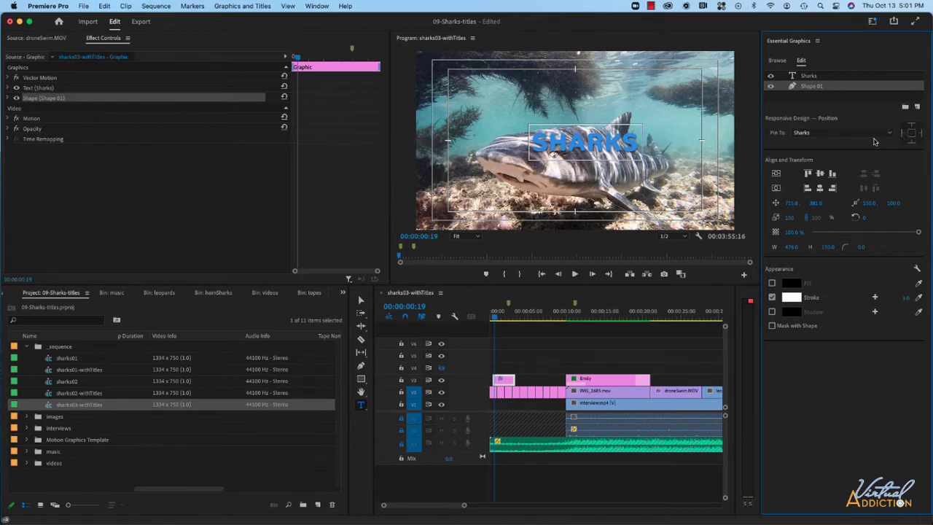
left_click(915, 135)
Test the pinned rectangle by inserting "so cal" before Sharks in the title and deleting the added words
left_click(535, 137)
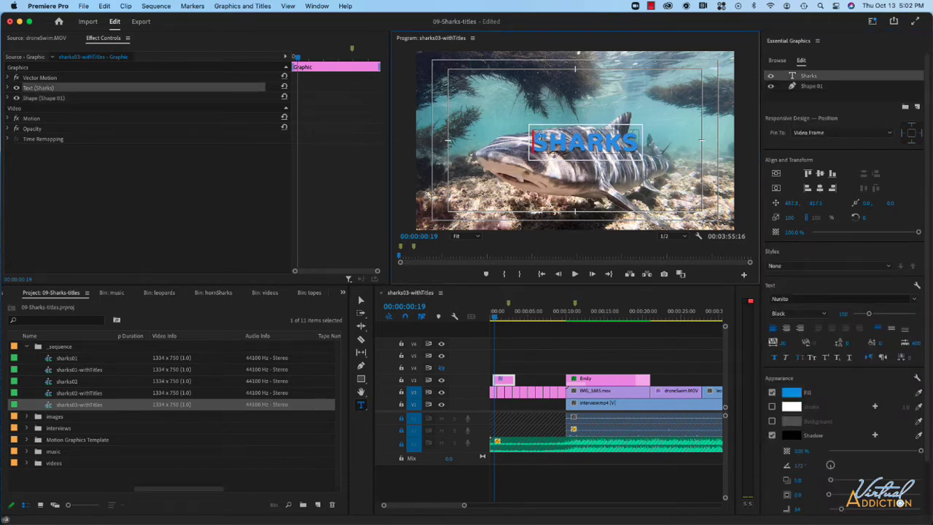
type("so cal")
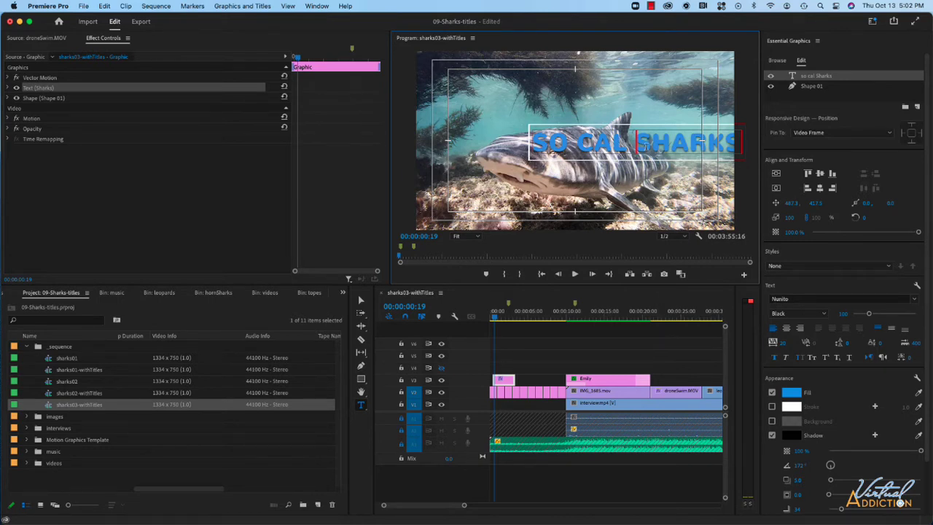
key("BackSpace")
key("BackSpace")
key("BackSpace")
key("BackSpace")
key("BackSpace")
key("BackSpace")
key("BackSpace")
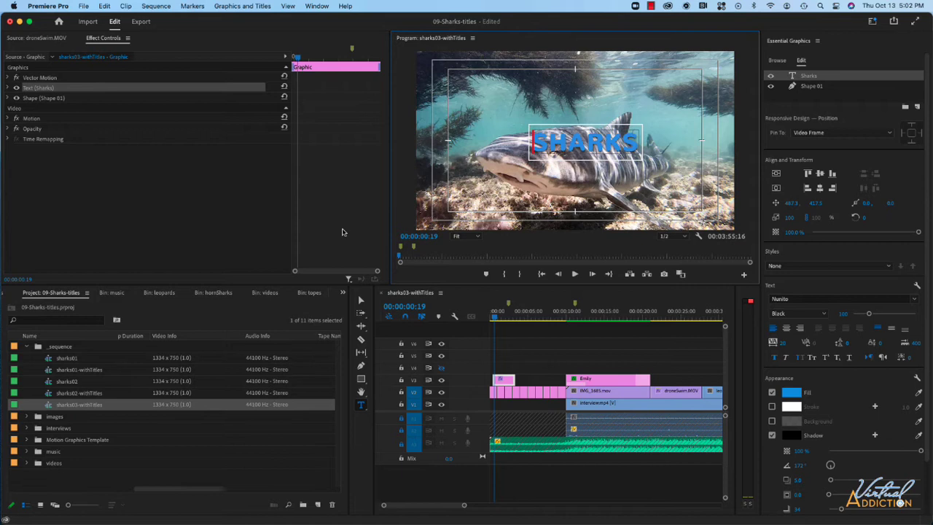
Add a second rectangle and fit it against the start of the outlined title box, about 146 by 152
left_click(362, 299)
left_click(586, 110)
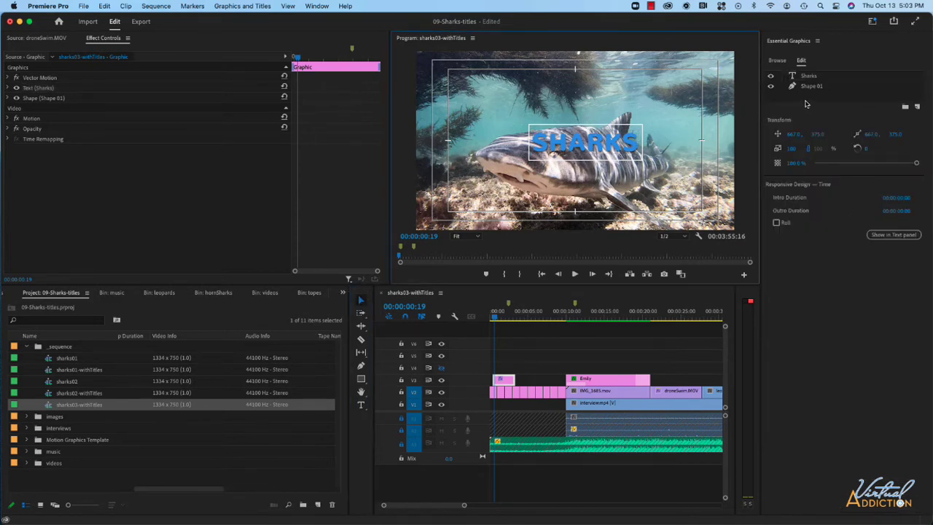
left_click(917, 107)
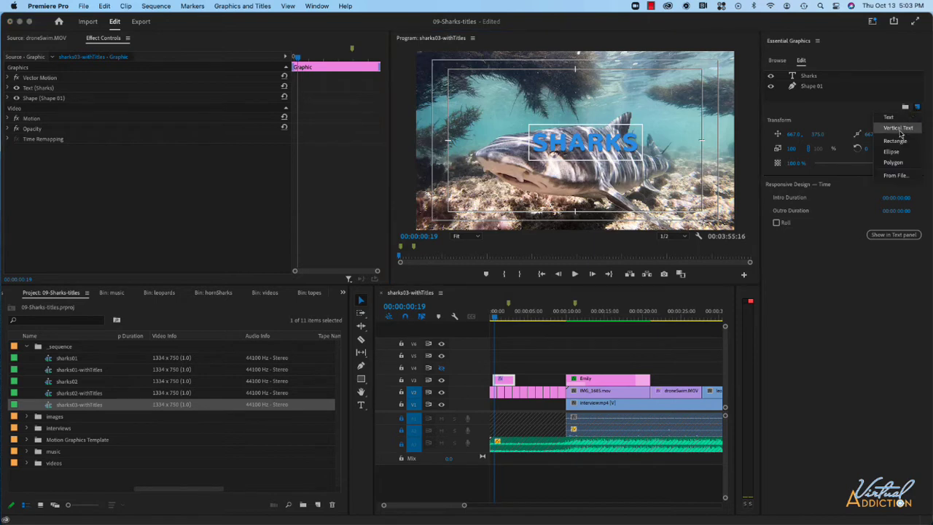
left_click(895, 141)
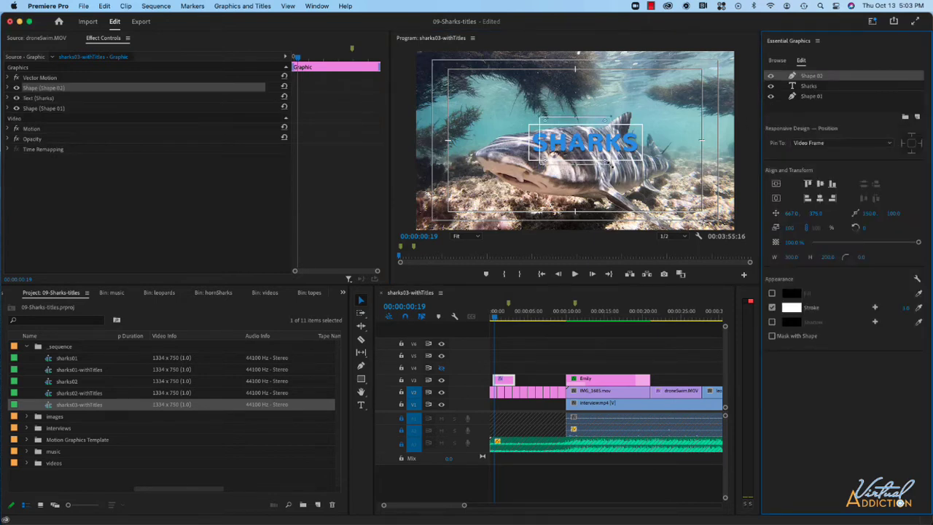
left_click_drag(605, 162, 508, 149)
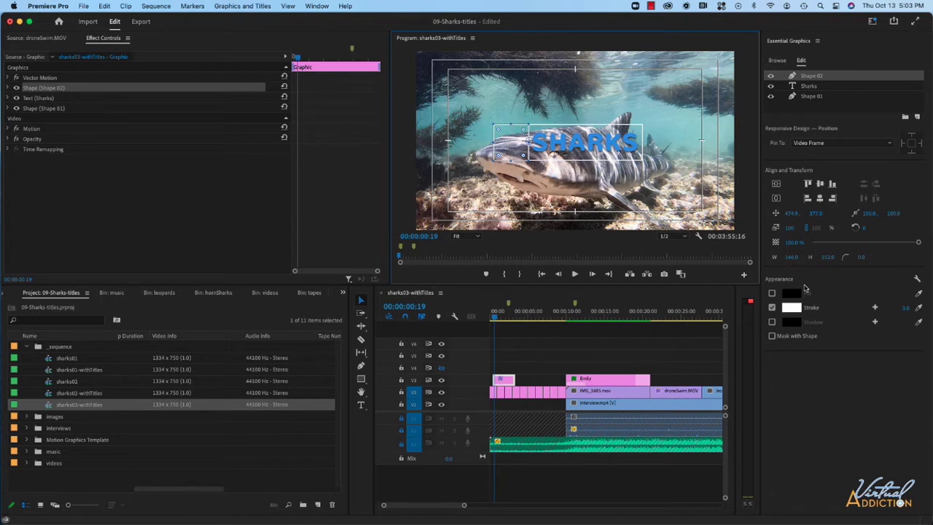
Give the second rectangle a solid white FFFFFF fill and lower its opacity to about 75%
left_click(773, 293)
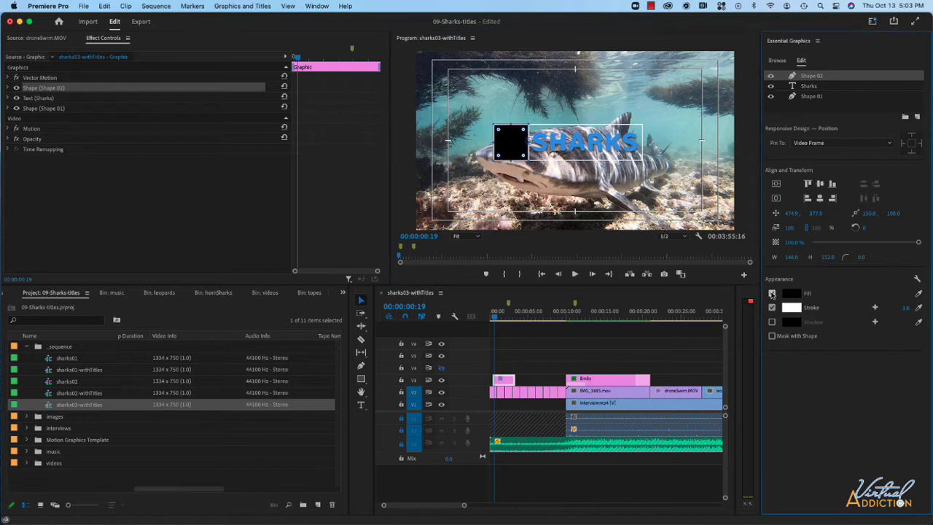
left_click(791, 294)
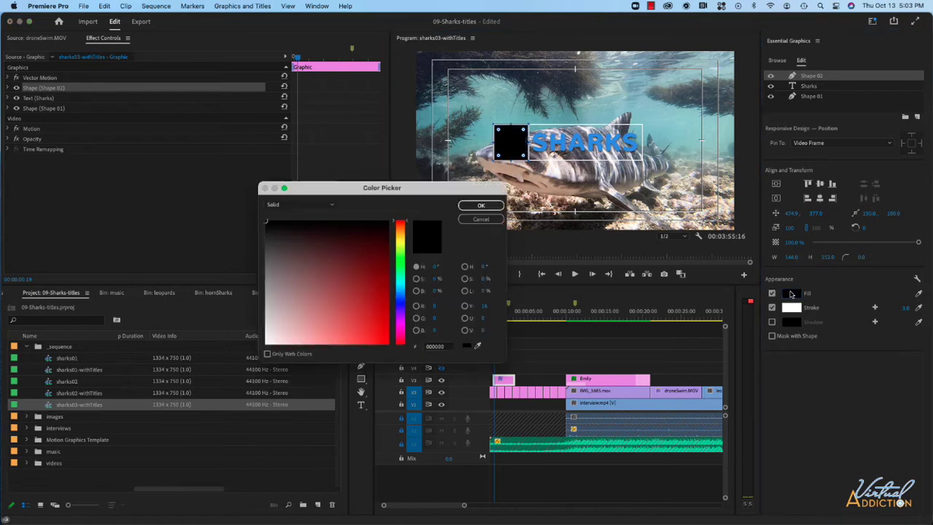
left_click_drag(269, 331, 265, 221)
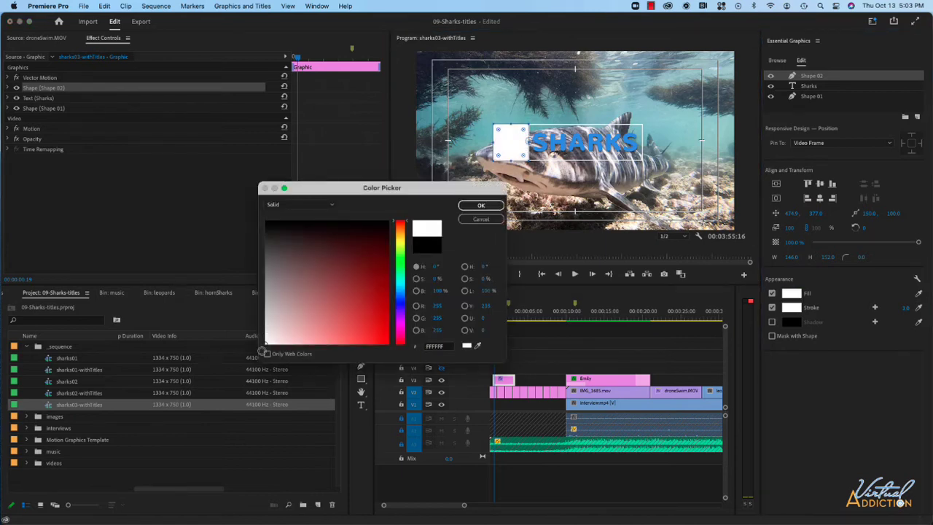
left_click(481, 205)
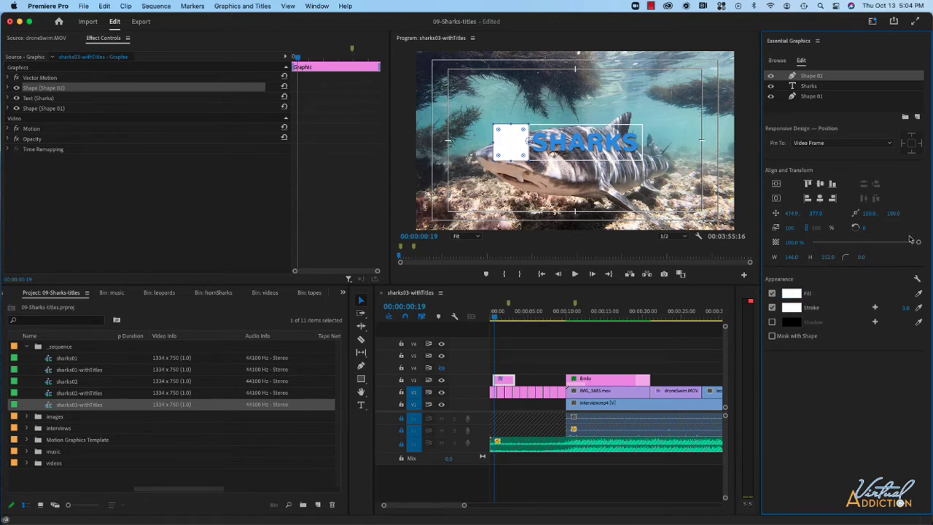
left_click_drag(918, 243, 892, 244)
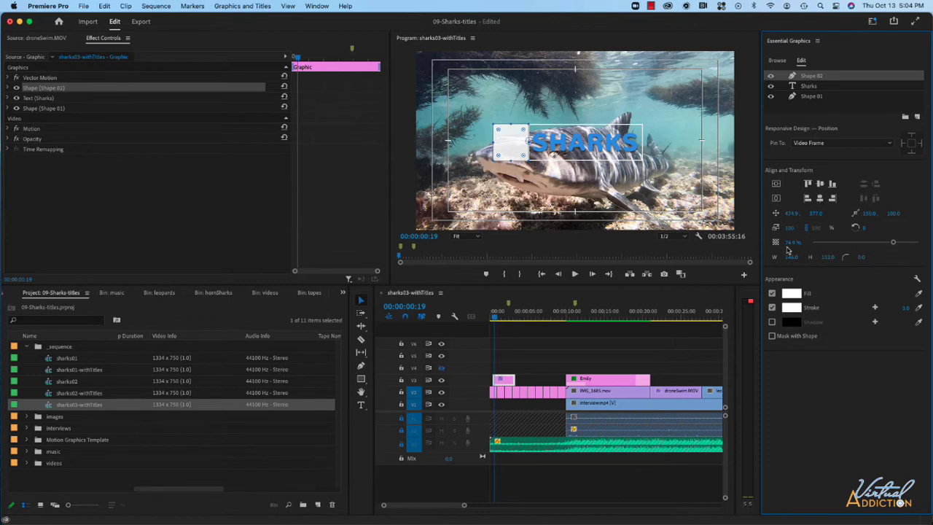
Add the image file sharkLogo-blue.png from the stillImages folder as a new layer in the Sharks graphic
left_click(516, 148)
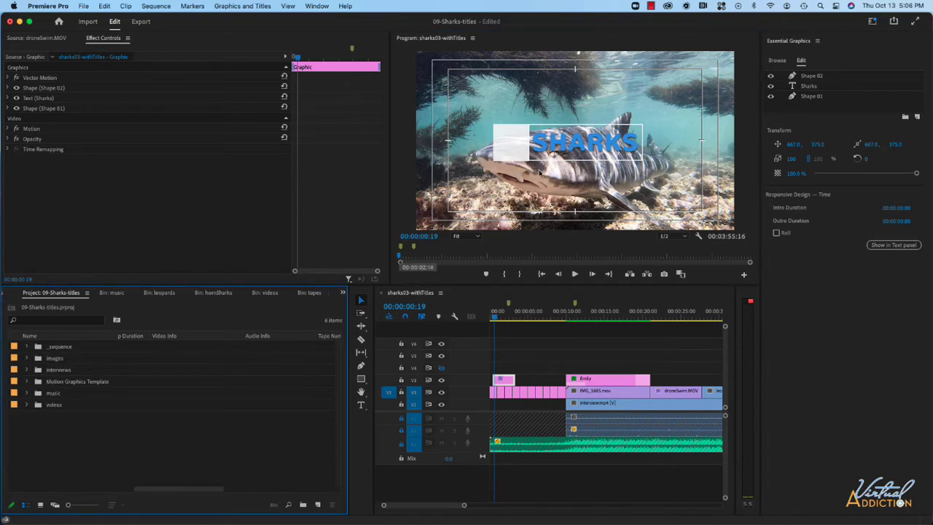
left_click(918, 120)
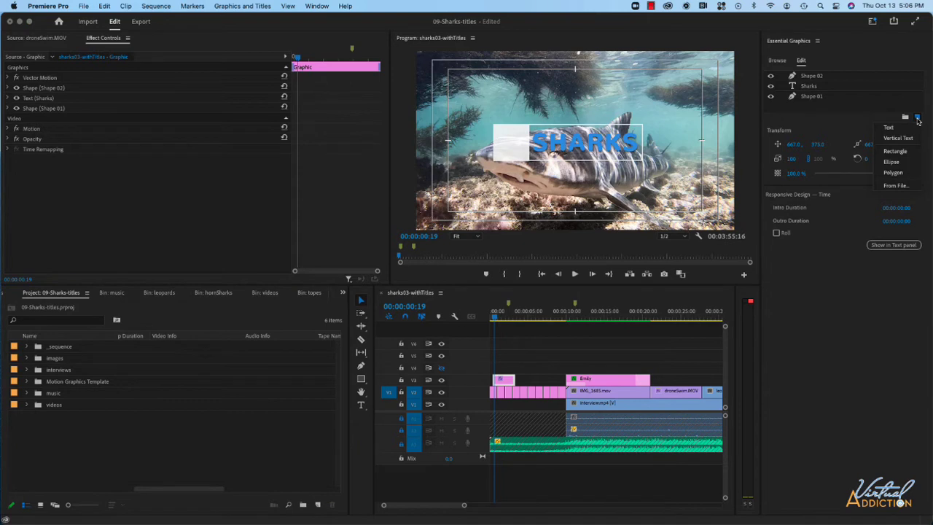
left_click(896, 187)
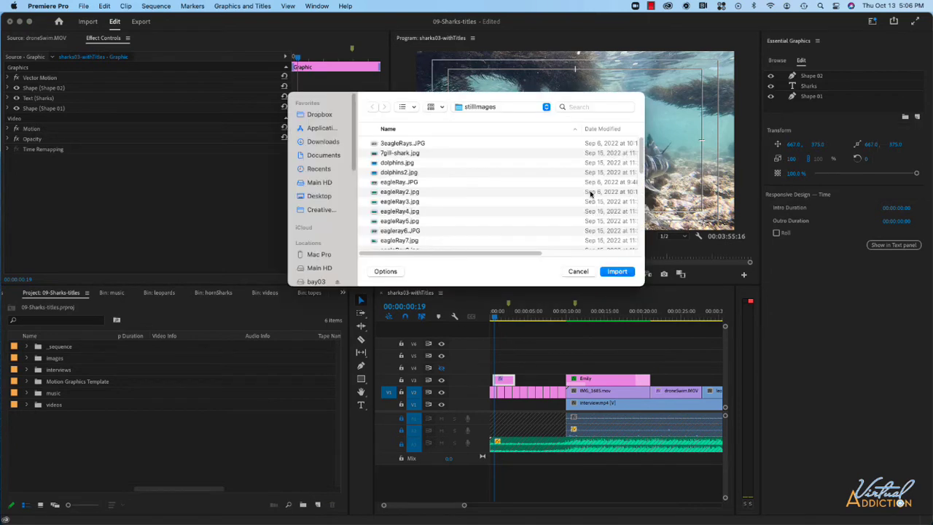
scroll(437, 203, "down", 15)
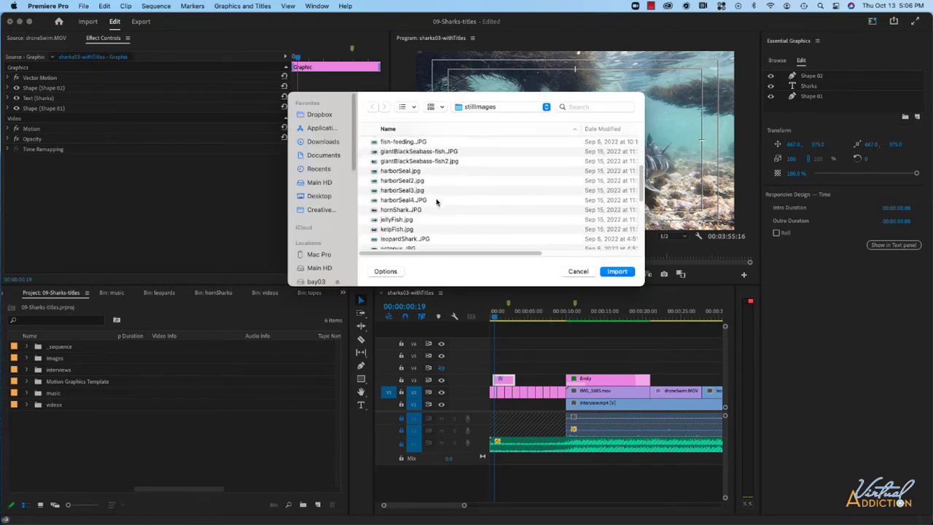
left_click(420, 220)
left_click(617, 271)
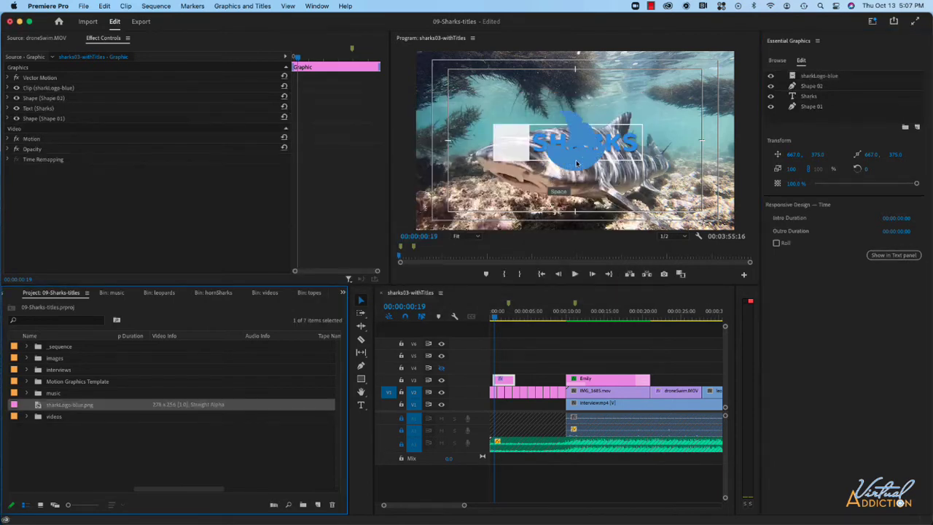
Move the shark logo onto the white box, scale it to 46%, and center it on Shape 02
left_click_drag(570, 164, 507, 162)
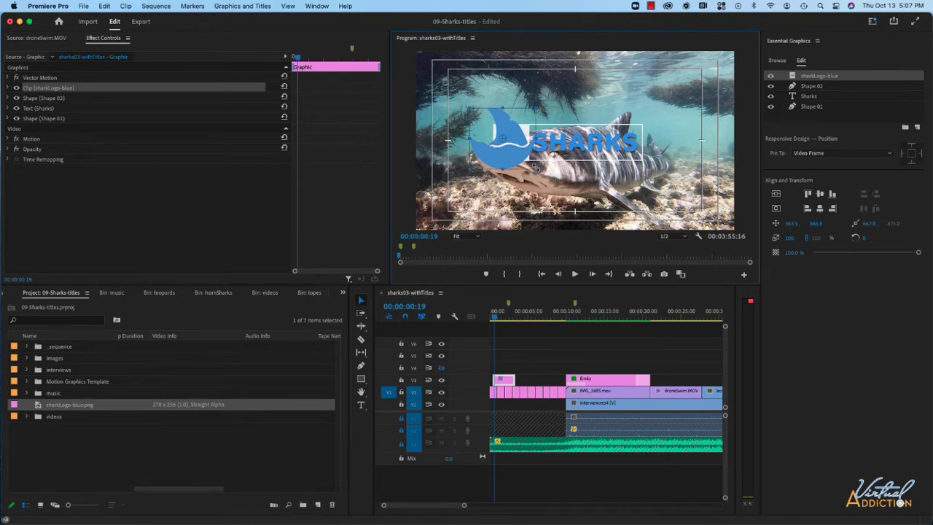
left_click_drag(534, 169, 511, 153)
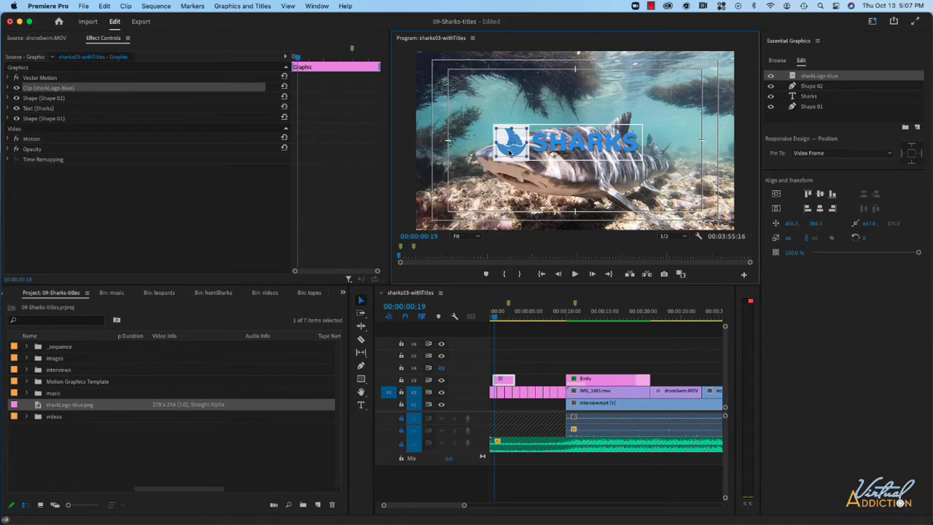
key("Left")
key("Left")
left_click(812, 86, "shift")
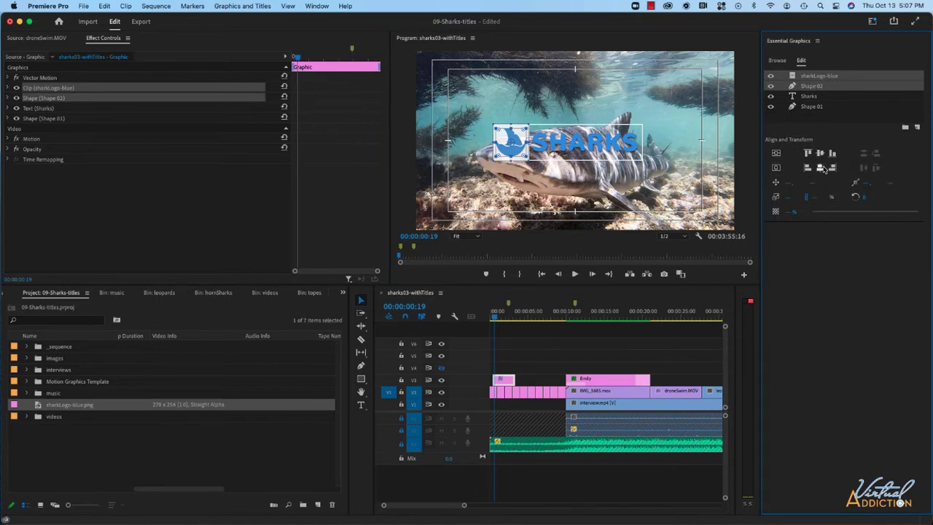
left_click(495, 186)
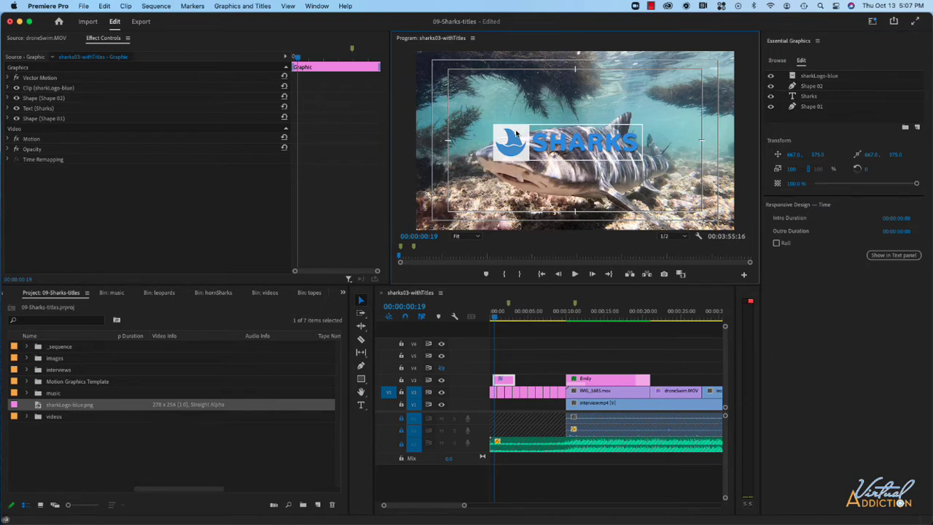
Select all four title layers and move them together into the lower-left corner of the title-safe area
left_click_drag(903, 62, 777, 113)
left_click_drag(574, 146, 529, 196)
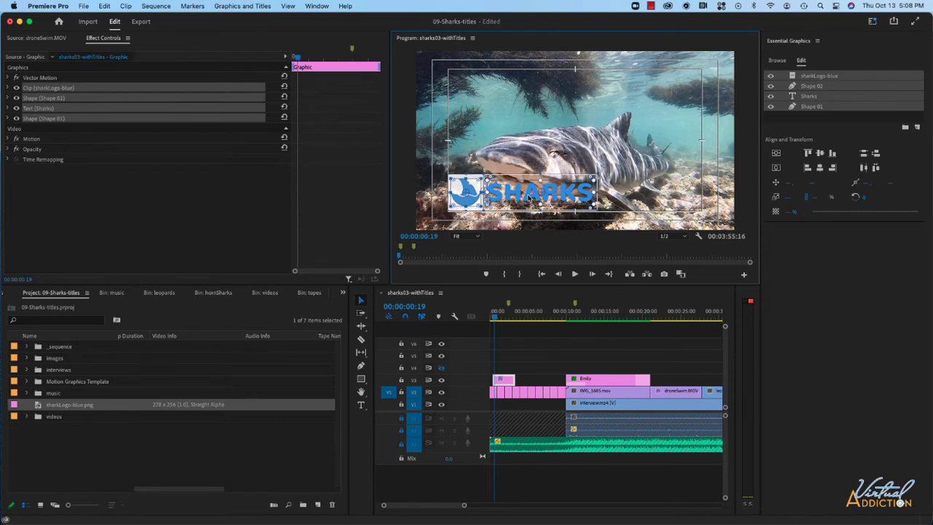
left_click_drag(529, 197, 530, 199)
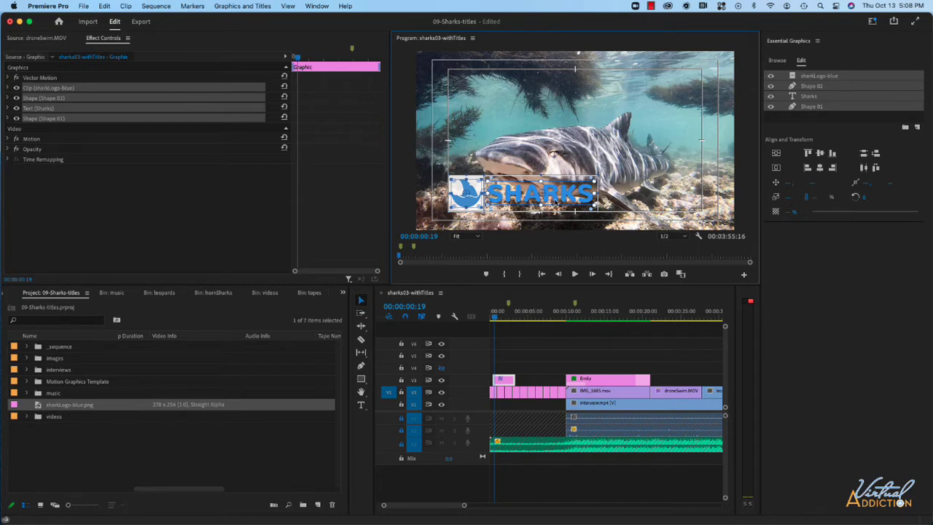
left_click(515, 227)
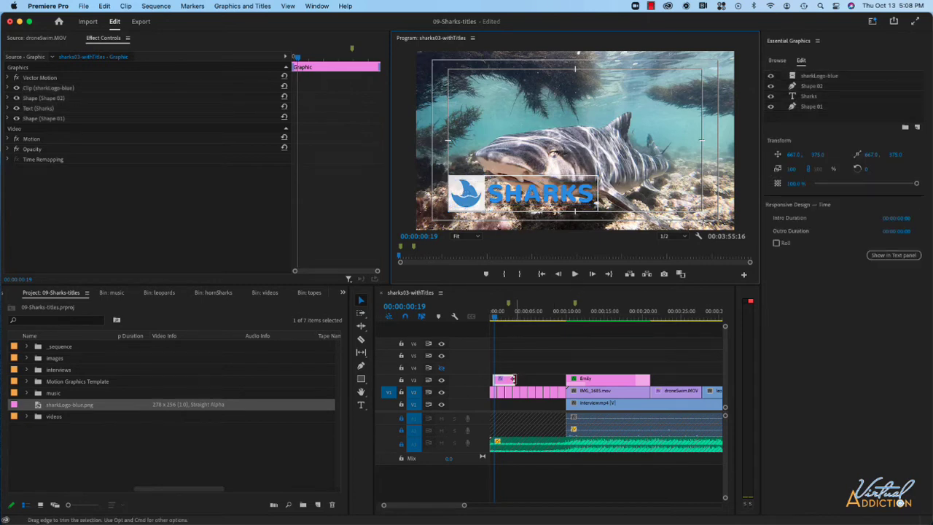
Extend the Sharks graphic clip on V3 to the start of the Emily clip and back to the sequence start
left_click_drag(512, 378, 574, 379)
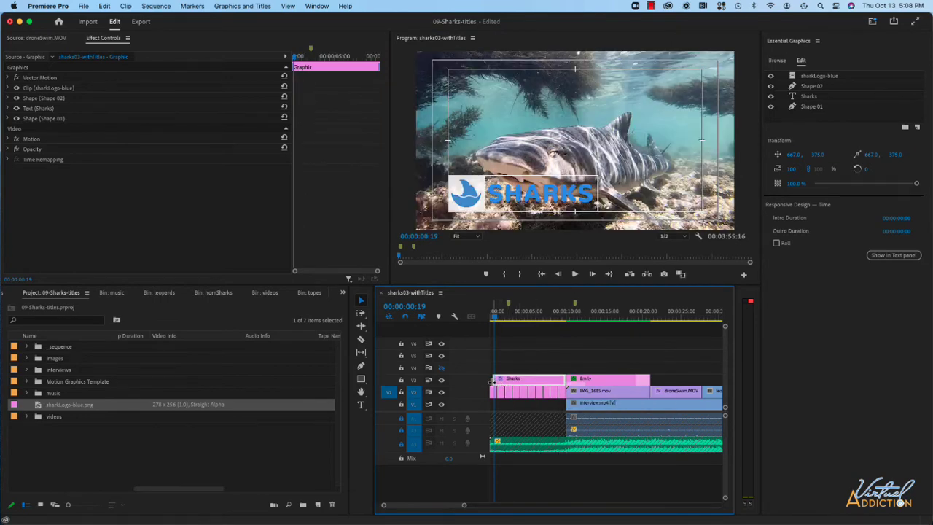
left_click_drag(495, 380, 478, 380)
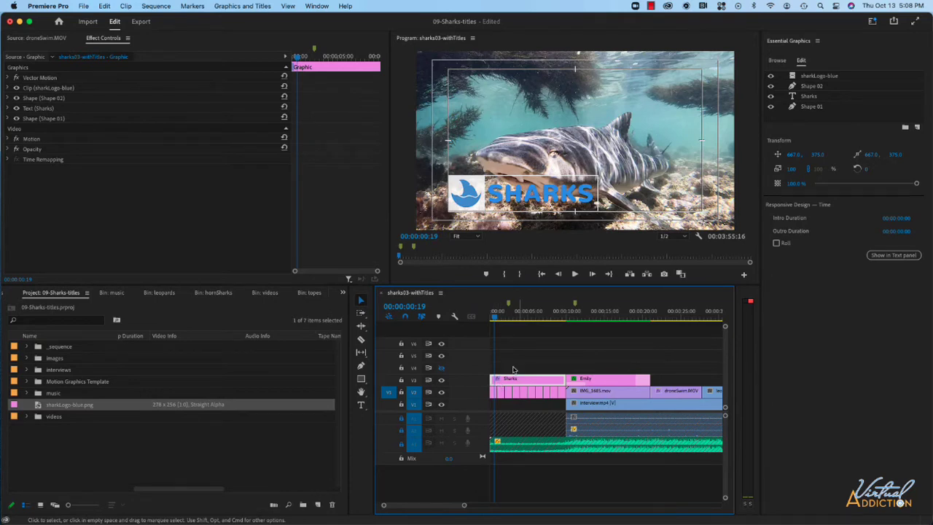
At 00:00:01:00, add Position, Scale and Opacity keyframes to the Sharks graphic with the current values
left_click(497, 318)
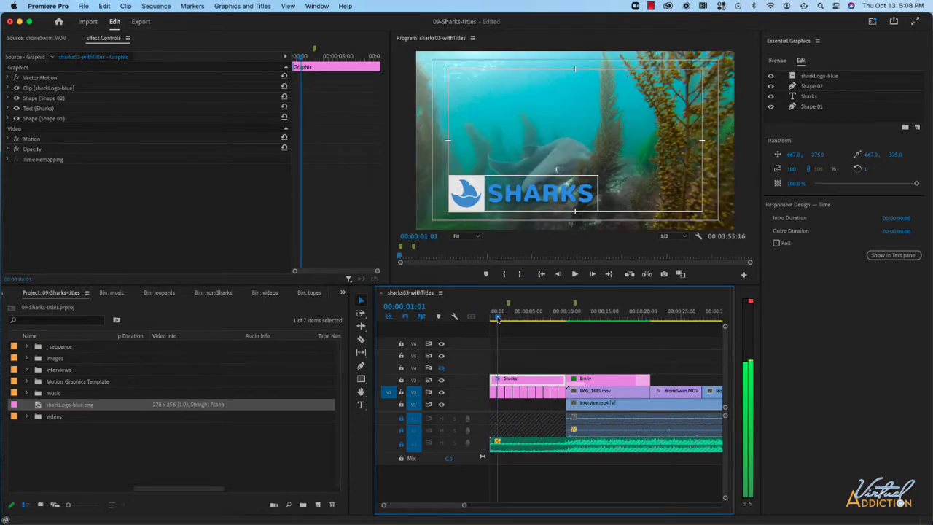
left_click_drag(497, 318, 493, 320)
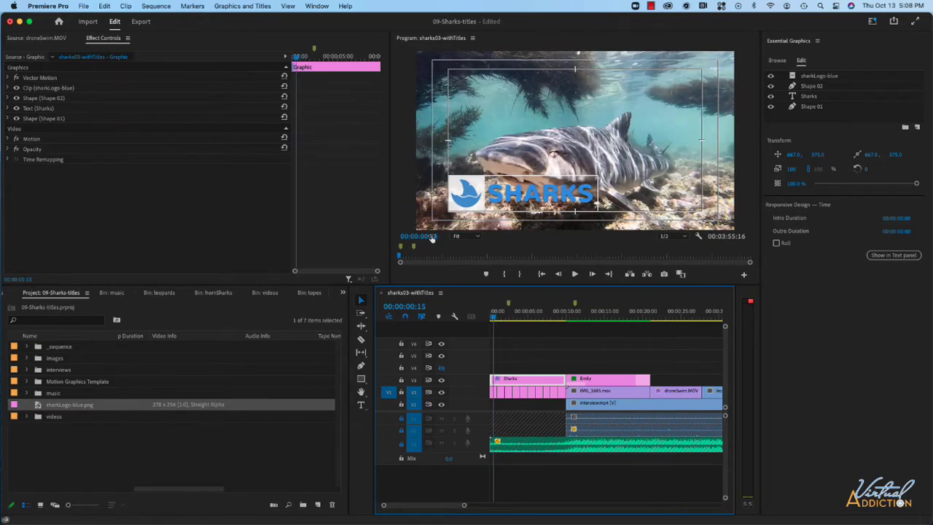
left_click(428, 234)
type("1")
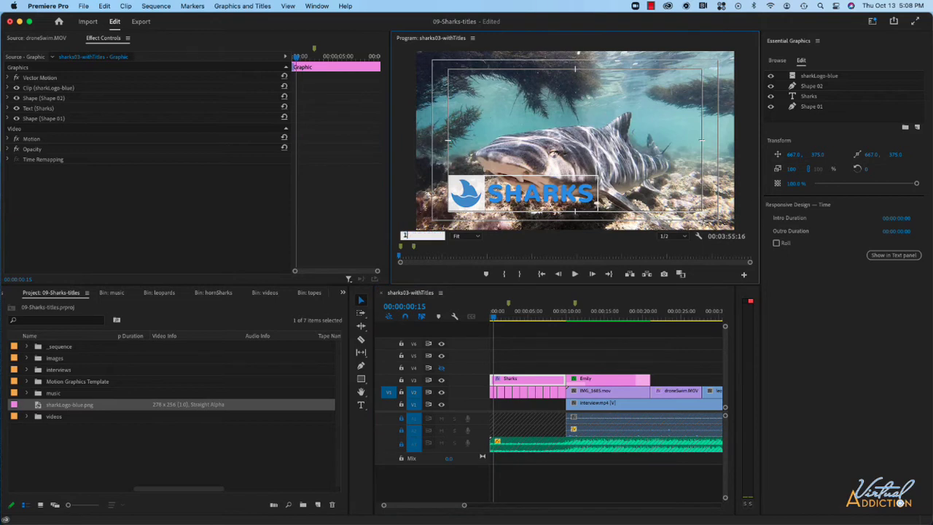
type("00")
key("Return")
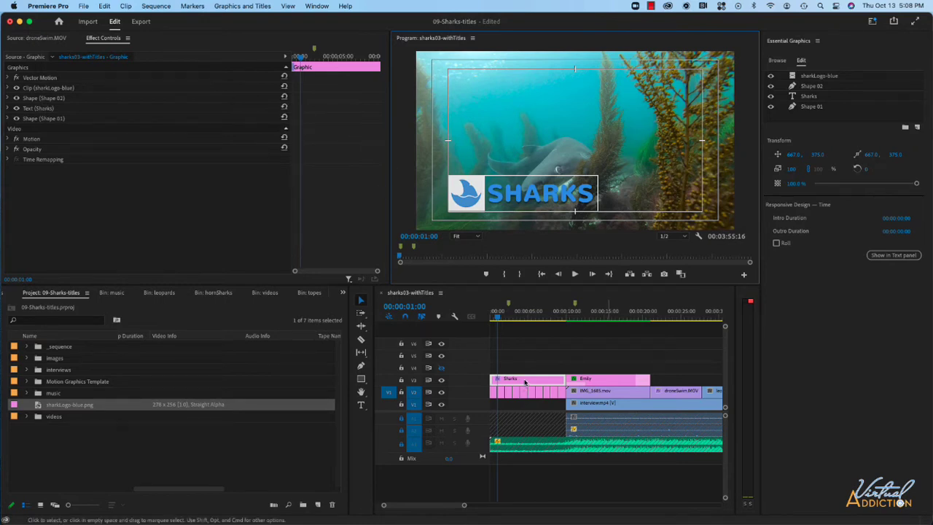
left_click(8, 139)
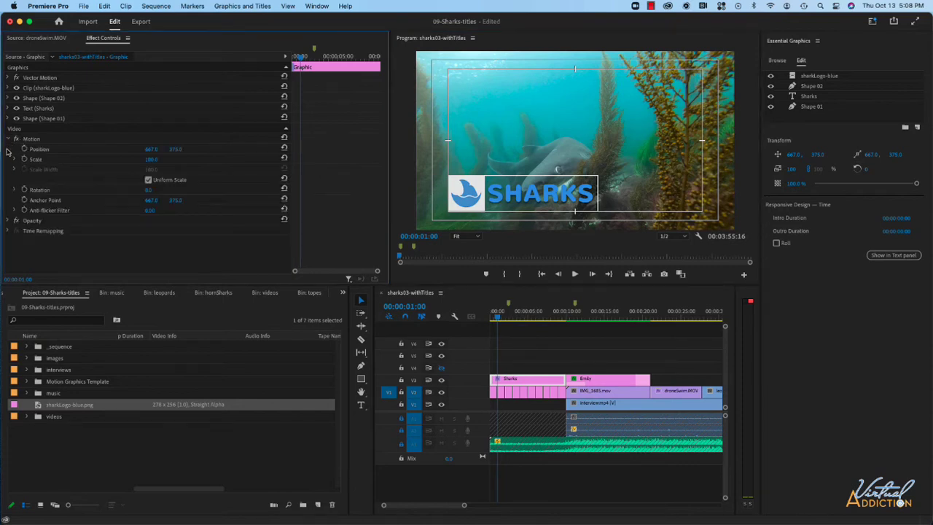
left_click(7, 221)
left_click(26, 149)
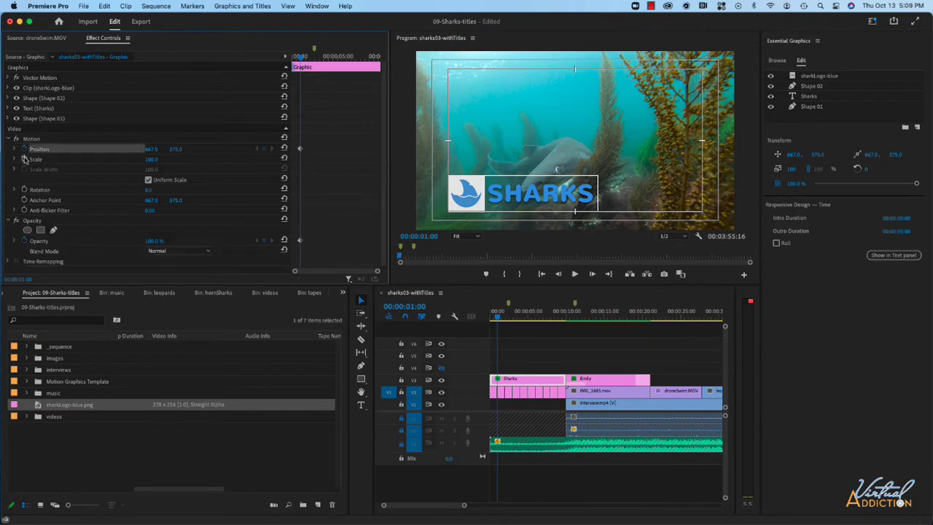
left_click(48, 159)
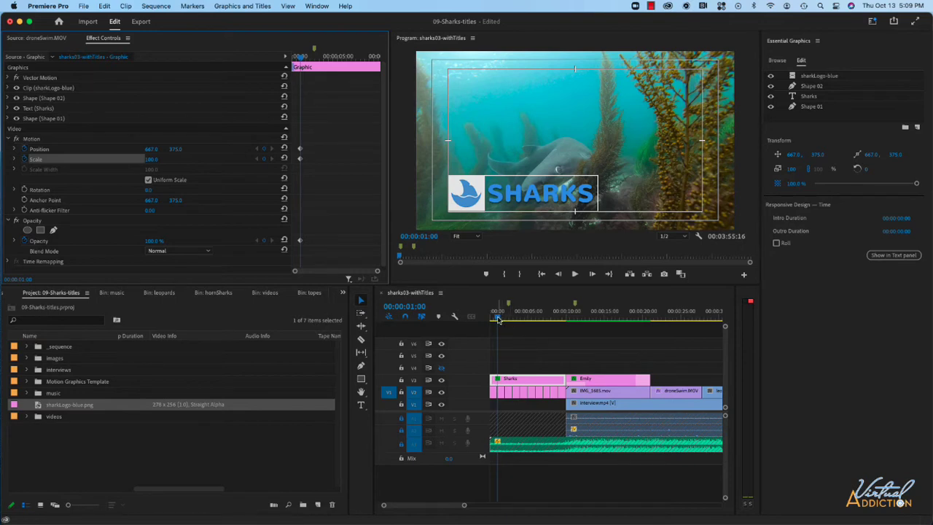
At the sequence start, keyframe Position to 751, 319, Scale to 20 and Opacity to 0%, and play back the animation
key("Home")
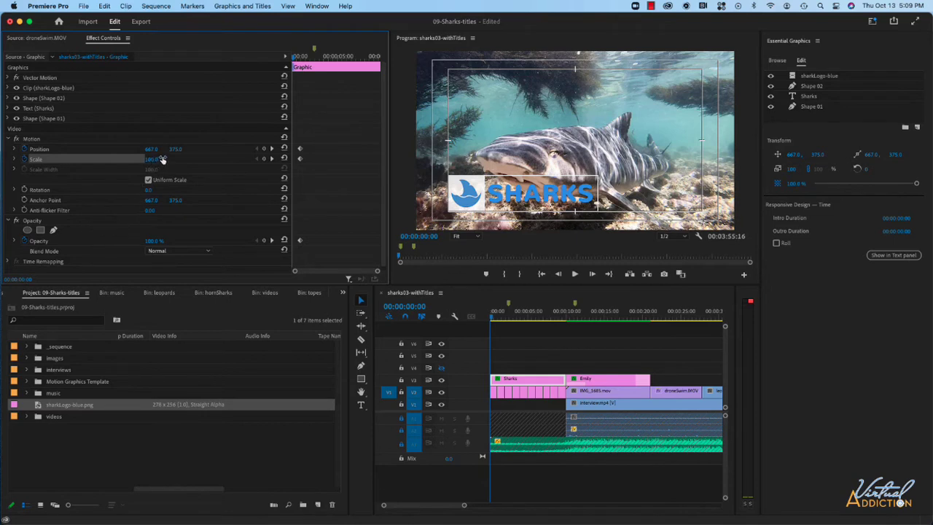
left_click_drag(175, 149, 222, 149)
left_click_drag(150, 161, 118, 161)
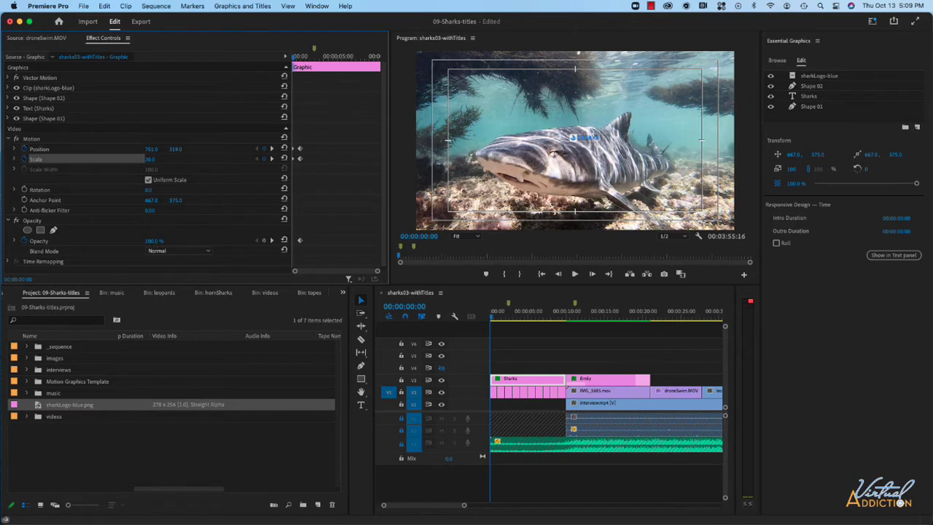
left_click_drag(153, 240, 109, 240)
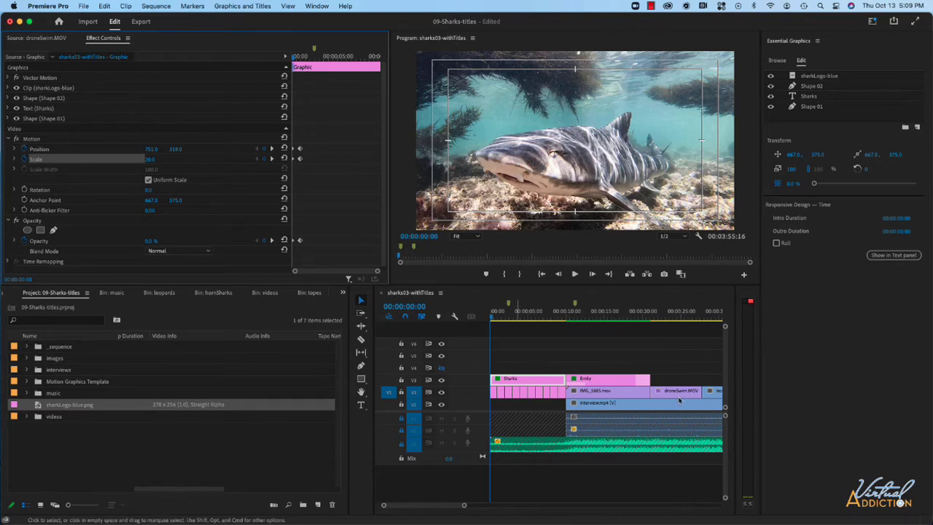
key("space")
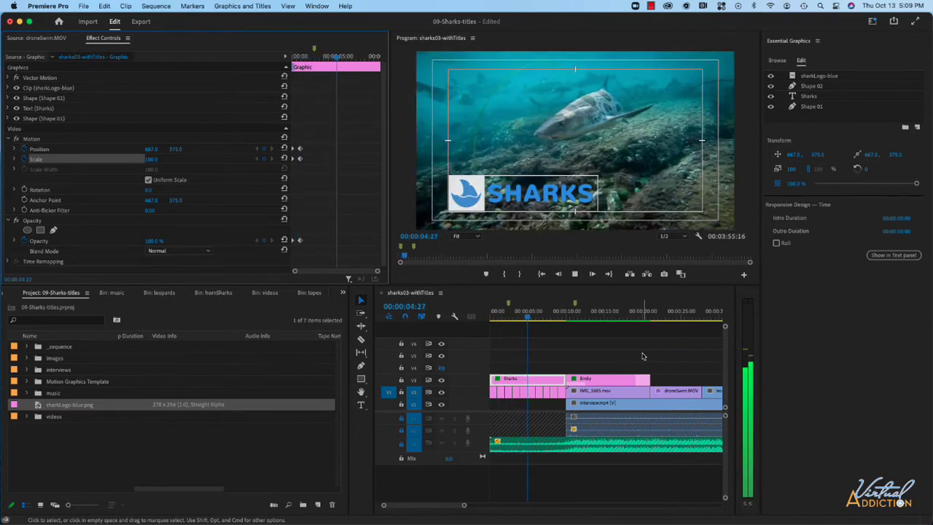
key("space")
left_click(525, 313)
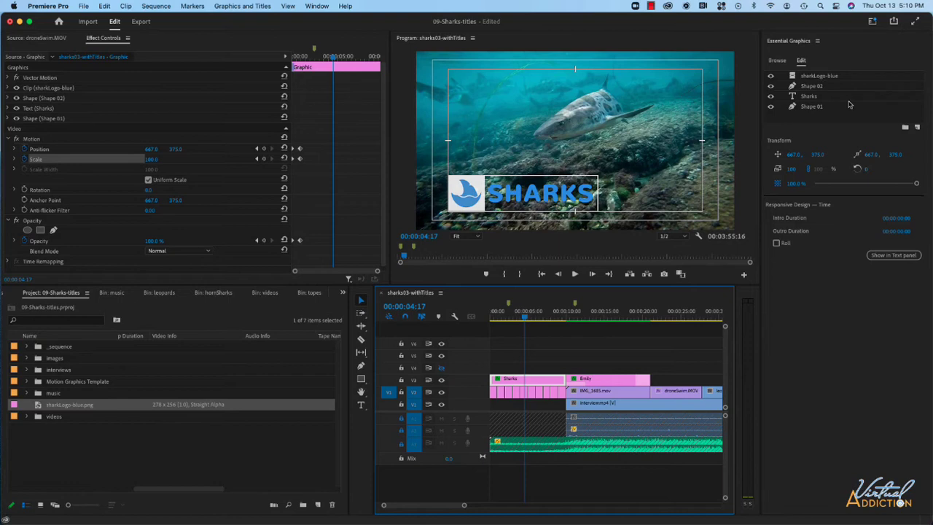
Search the effects for "blur" and apply Directional Blur to the Sharks graphic clip
left_click(342, 293)
left_click(356, 325)
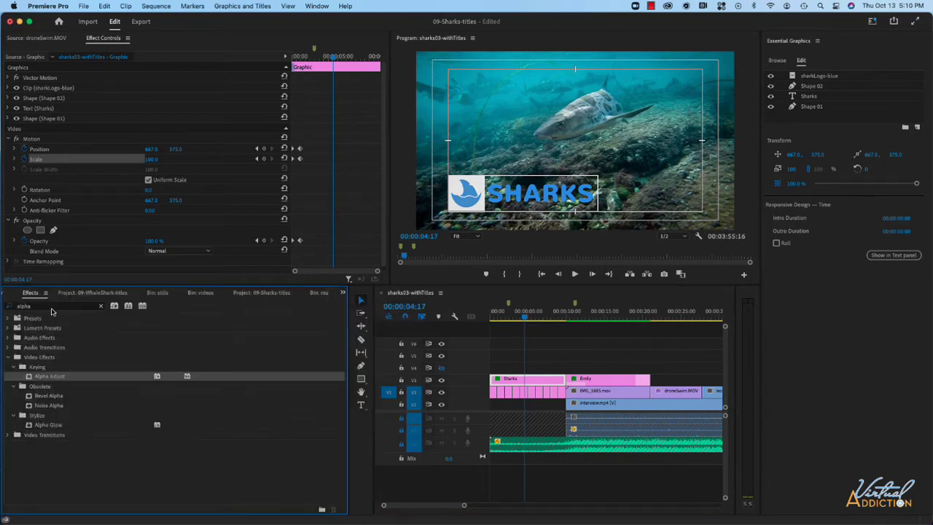
left_click(100, 306)
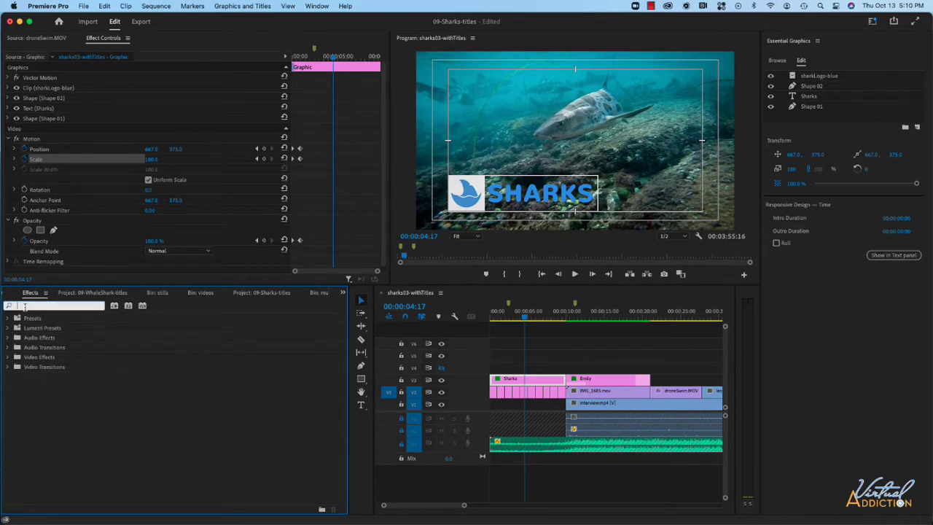
type("blur")
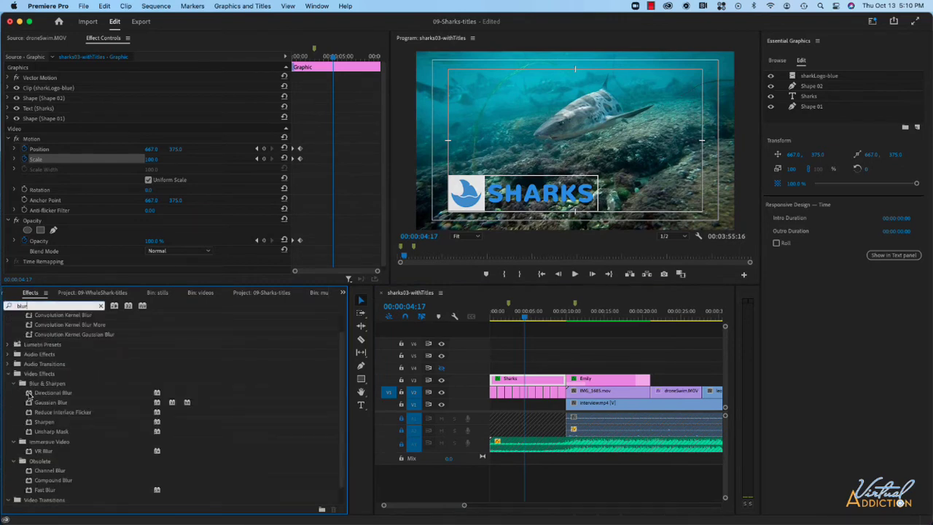
left_click_drag(29, 394, 538, 381)
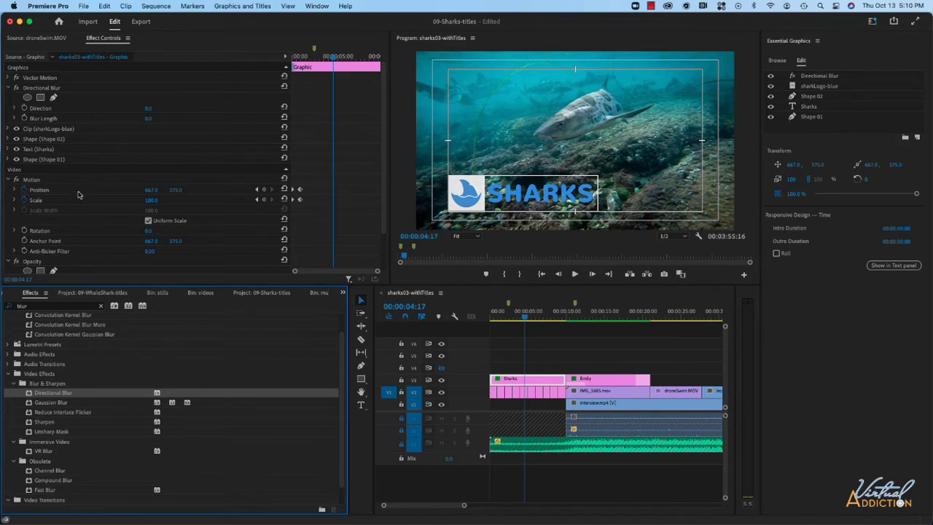
Add Direction and Blur Length keyframes for the Directional Blur at 00:00:02:00, and return the playhead to 00:00:01:00
scroll(79, 195, "down", 3)
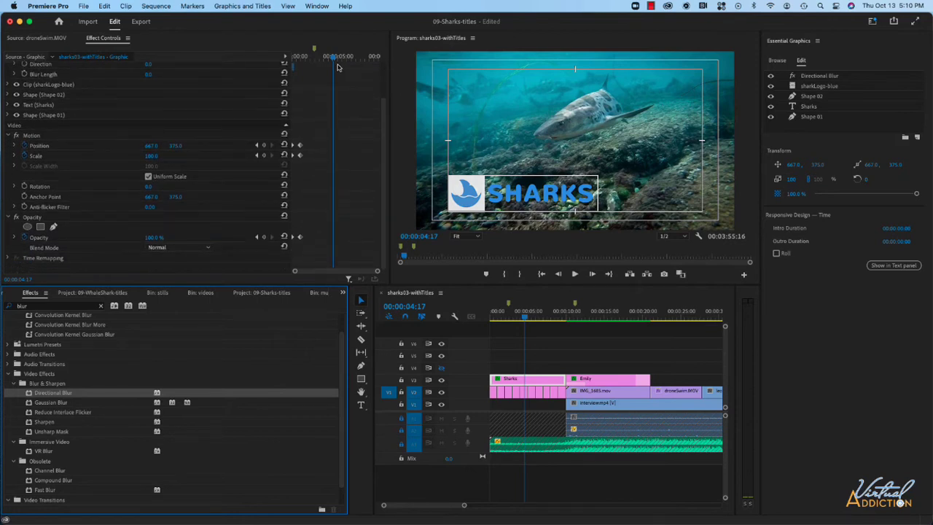
left_click(526, 318)
left_click_drag(525, 319, 505, 319)
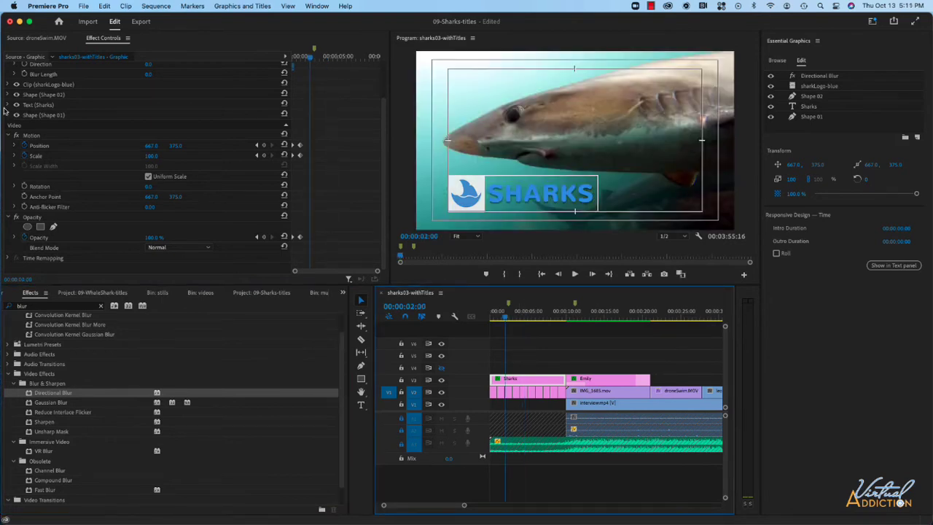
left_click(10, 137)
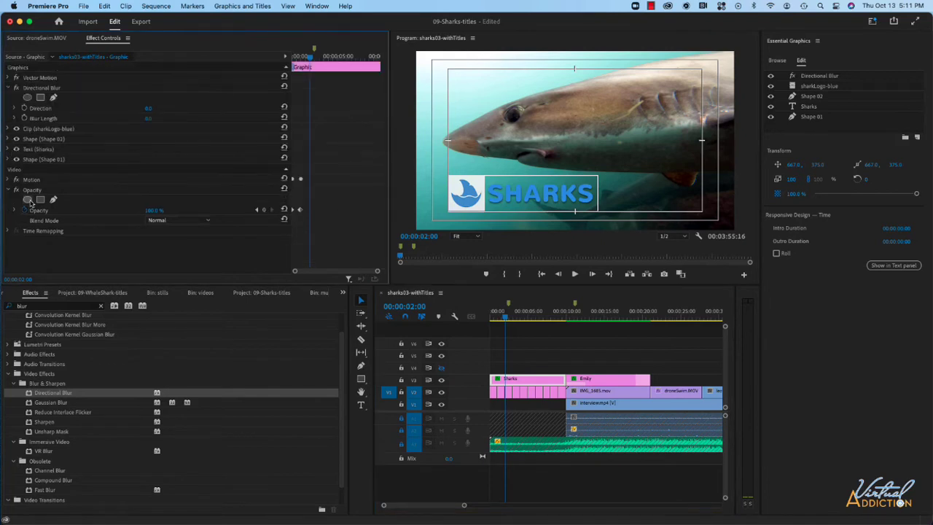
left_click(24, 109)
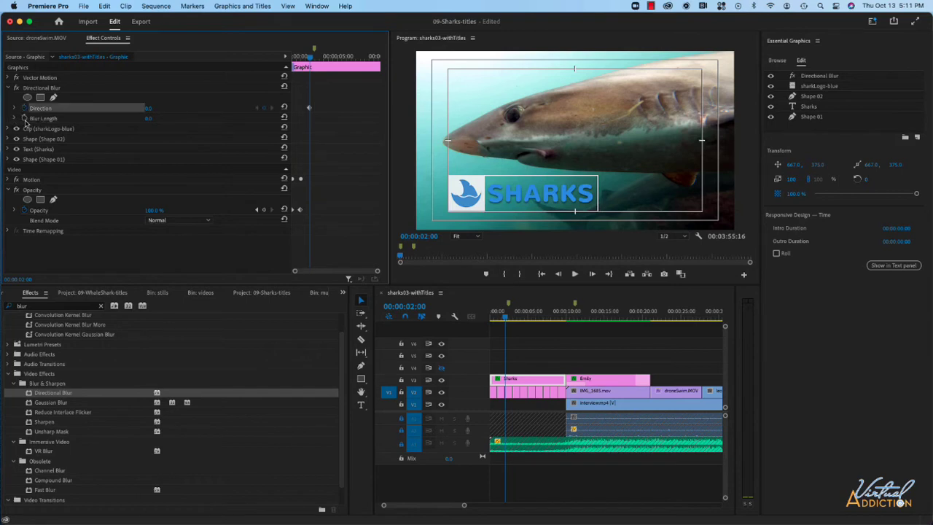
left_click(24, 118)
key("Up")
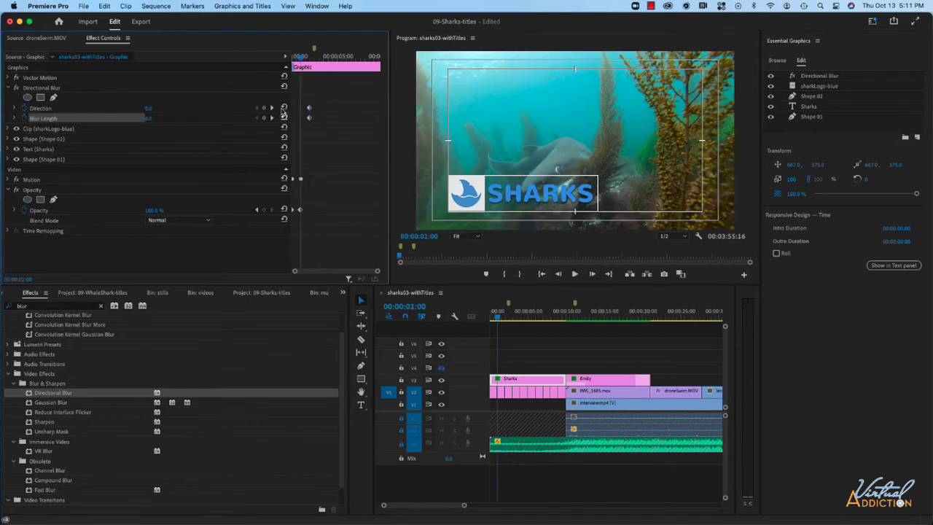
At 00:00:01:00, set the Directional Blur's Direction to 90° and Blur Length to 30 on the Sharks graphic
left_click_drag(150, 108, 182, 108)
left_click_drag(148, 118, 130, 108)
left_click(150, 108)
type("90")
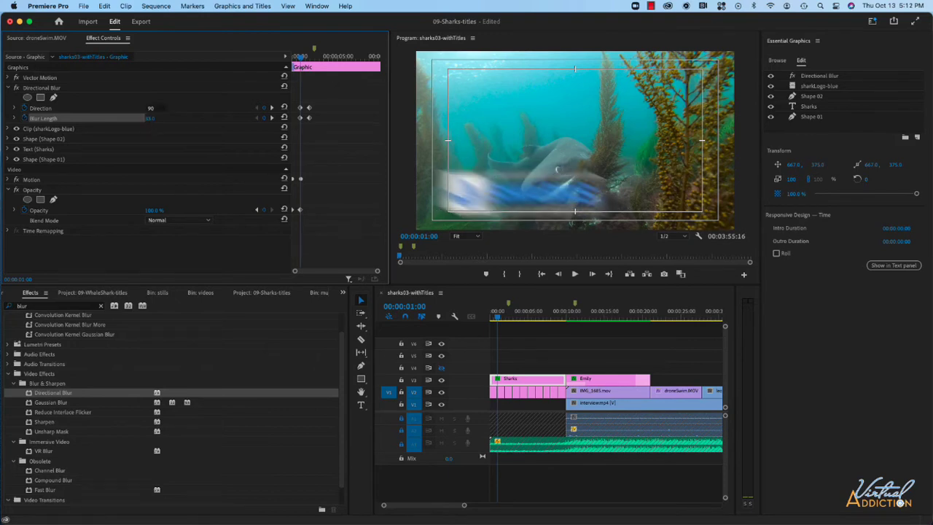
left_click(162, 117)
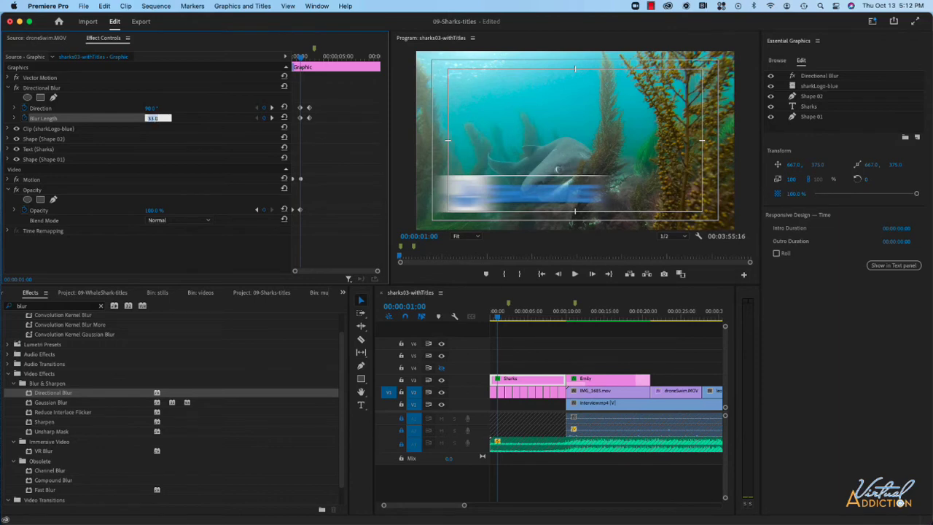
key("Return")
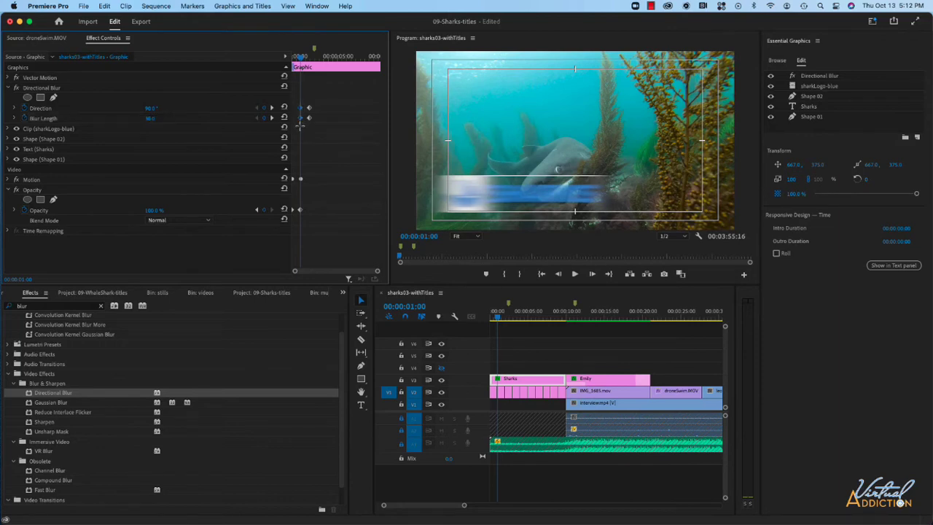
Move the 00:00:01:00 Direction and Blur Length keyframes to the start of the clip, and play back the title animation from the sequence start
left_click_drag(300, 120, 292, 120)
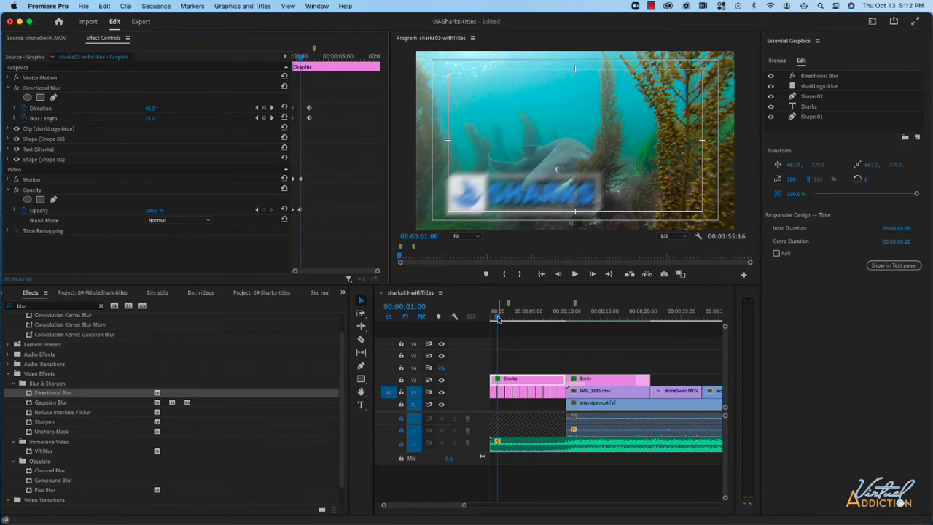
left_click_drag(498, 318, 484, 321)
key("space")
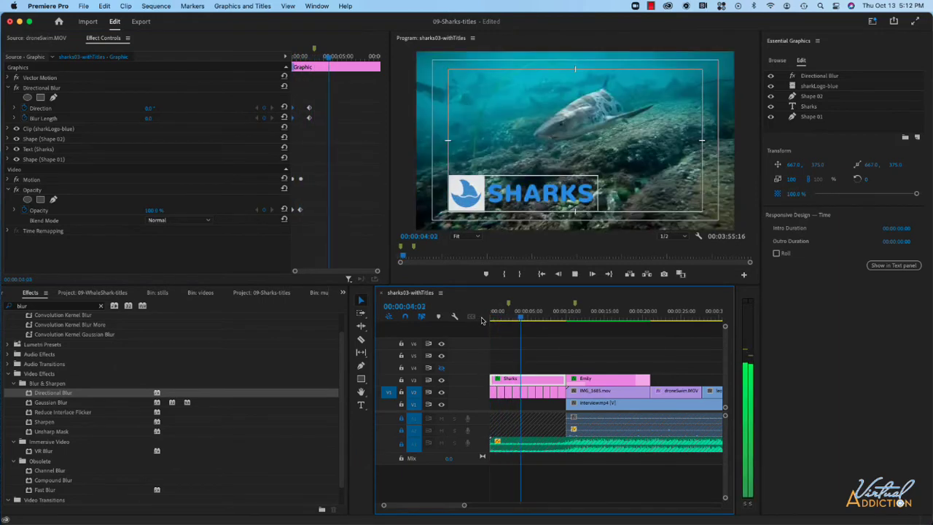
key("space")
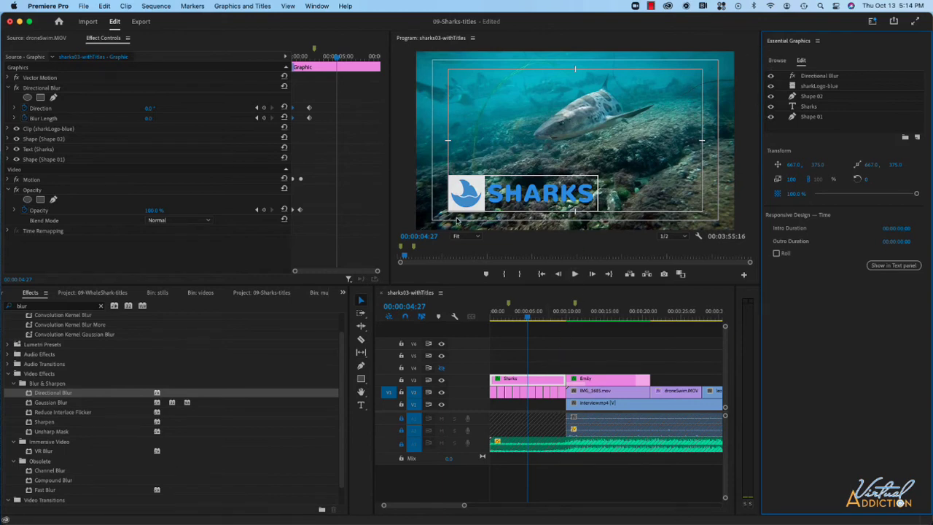
Export the Sharks graphic as Motion Graphics template logoBoxTextBox to the Local Templates Folder, with both font and effect compatibility warnings enabled, accepting the font warning
right_click(513, 382)
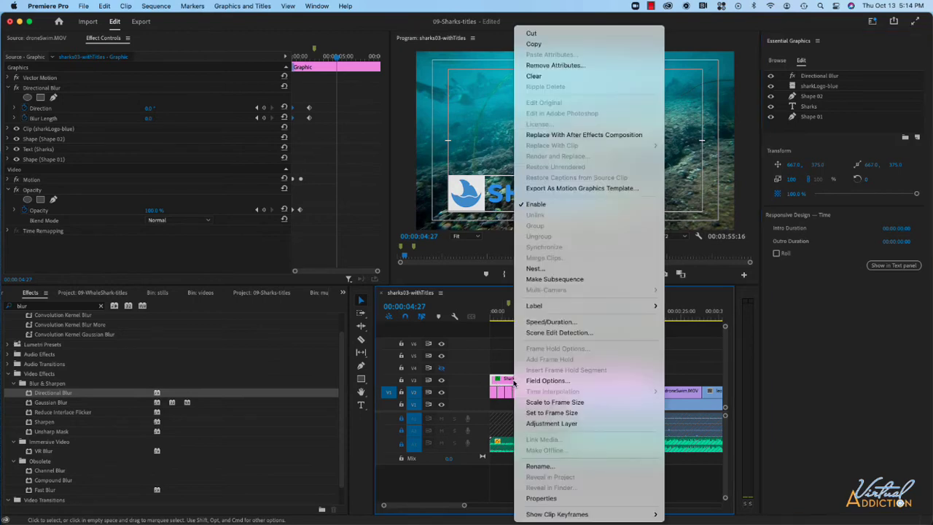
left_click(578, 188)
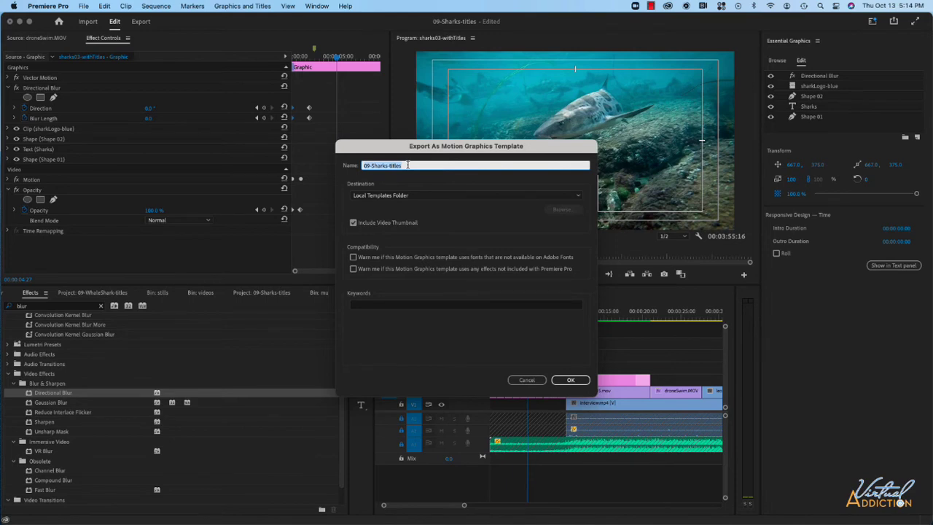
type("logoBoxTextBox")
left_click(353, 258)
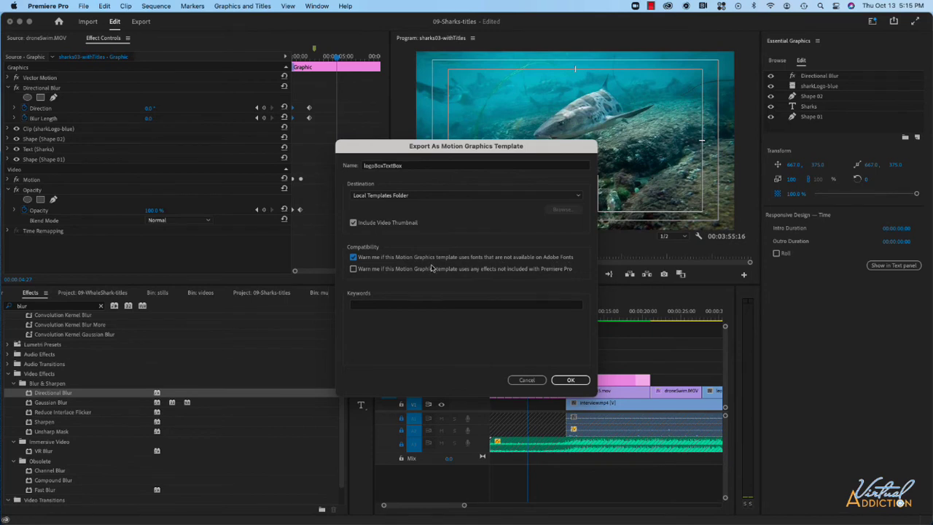
left_click(354, 269)
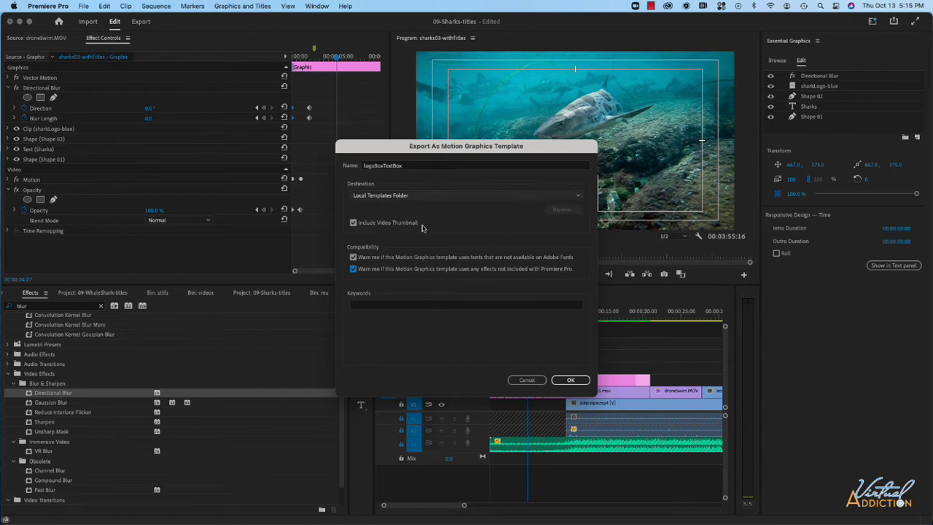
left_click(572, 380)
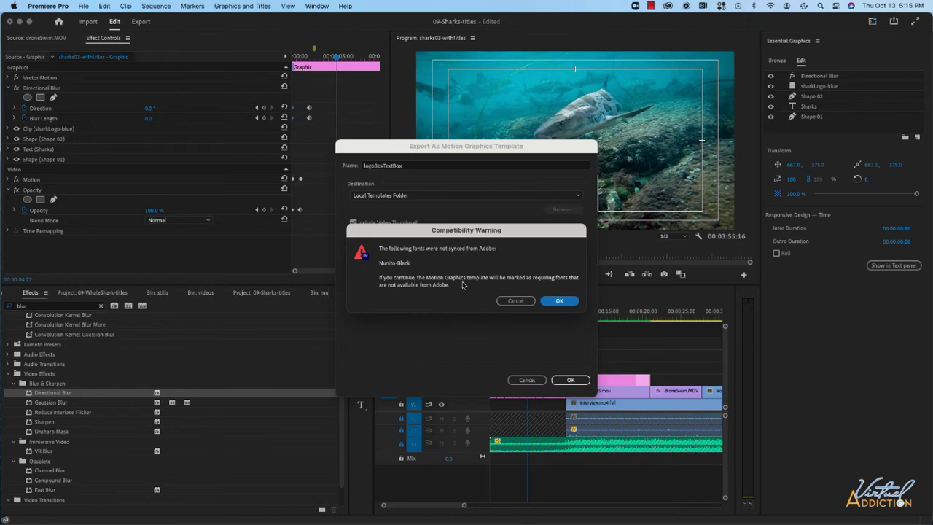
left_click(559, 301)
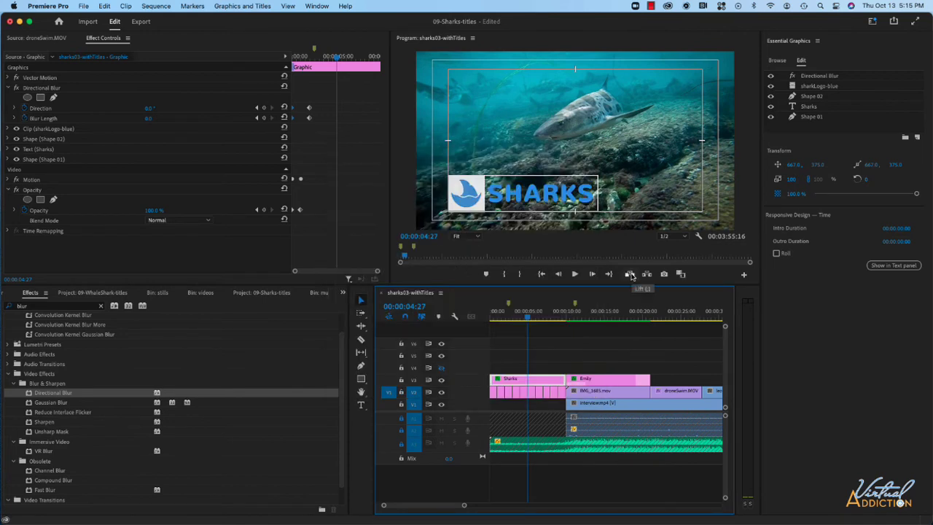
Place the logoBoxTextBox template from the local templates on track V3 above the sevenGill6.MP4 clip
scroll(605, 328, "right", 5)
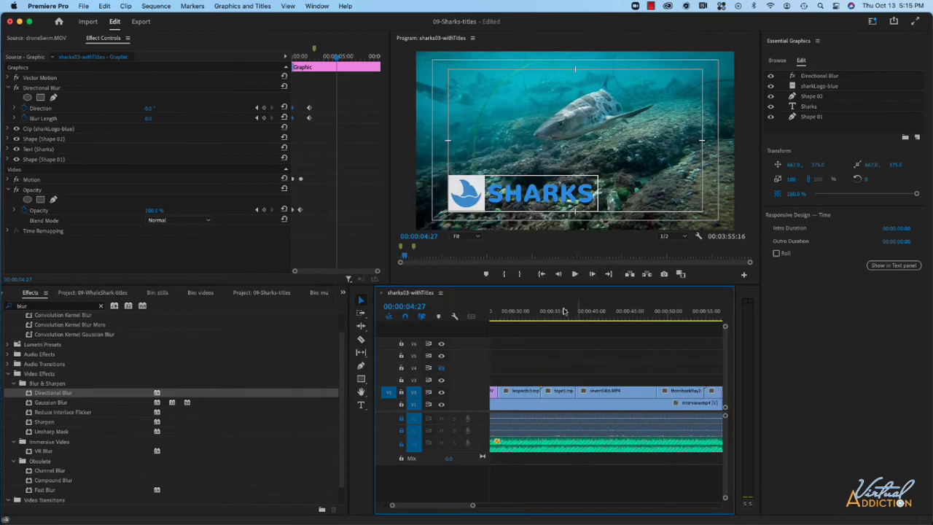
left_click(592, 318)
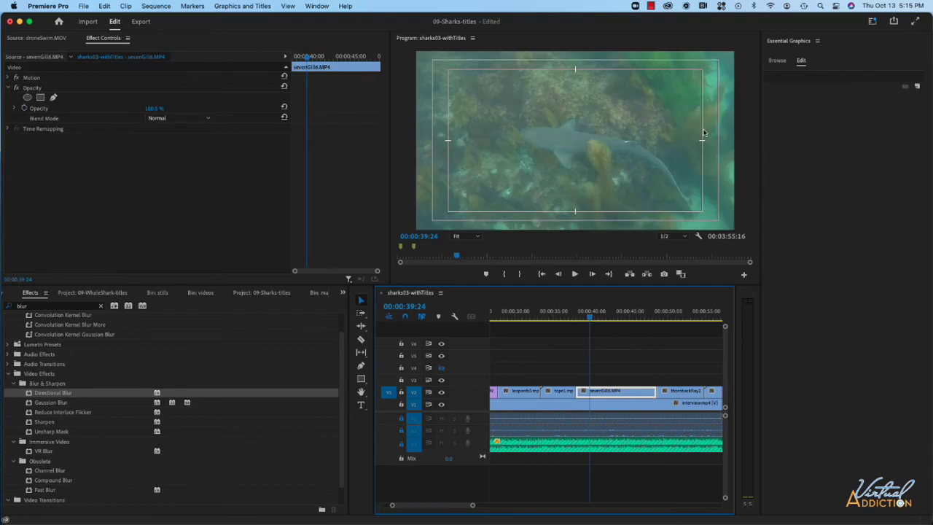
left_click(777, 63)
left_click(777, 62)
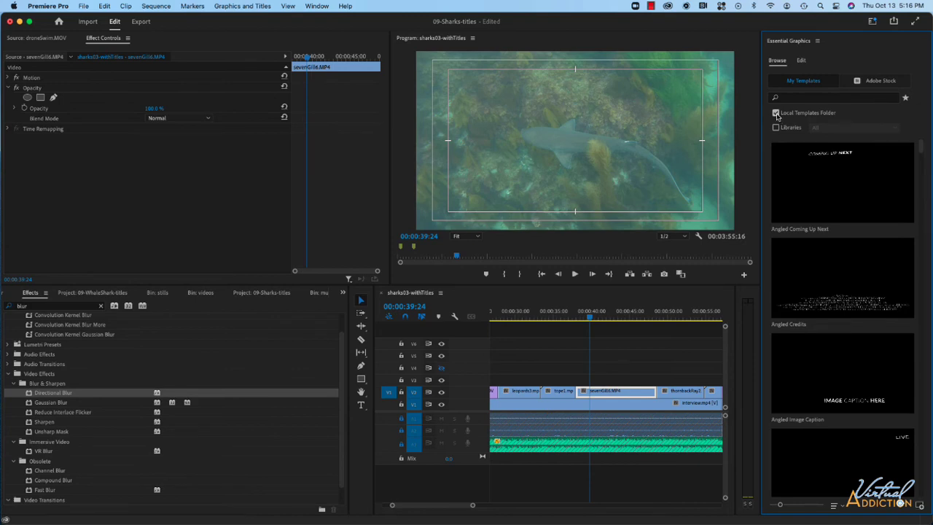
scroll(833, 251, "down", 10)
scroll(833, 250, "up", 2)
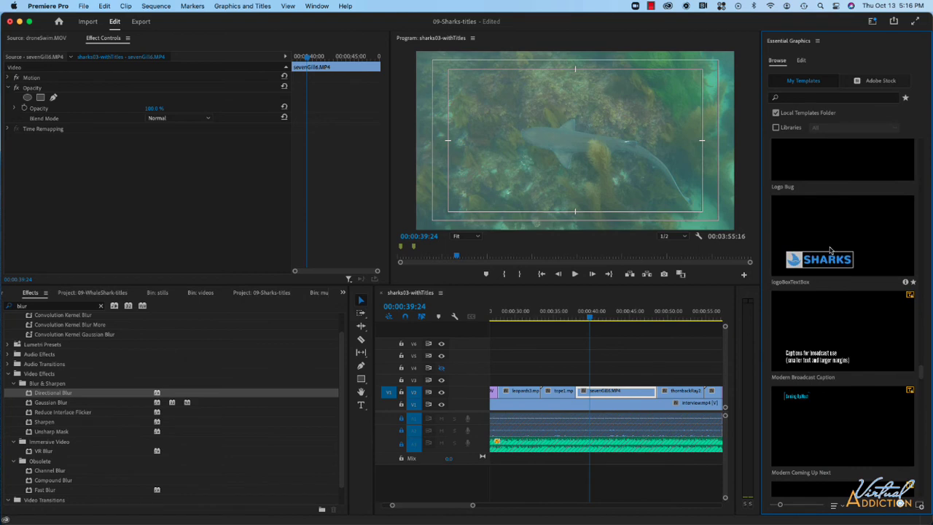
left_click_drag(846, 249, 656, 379)
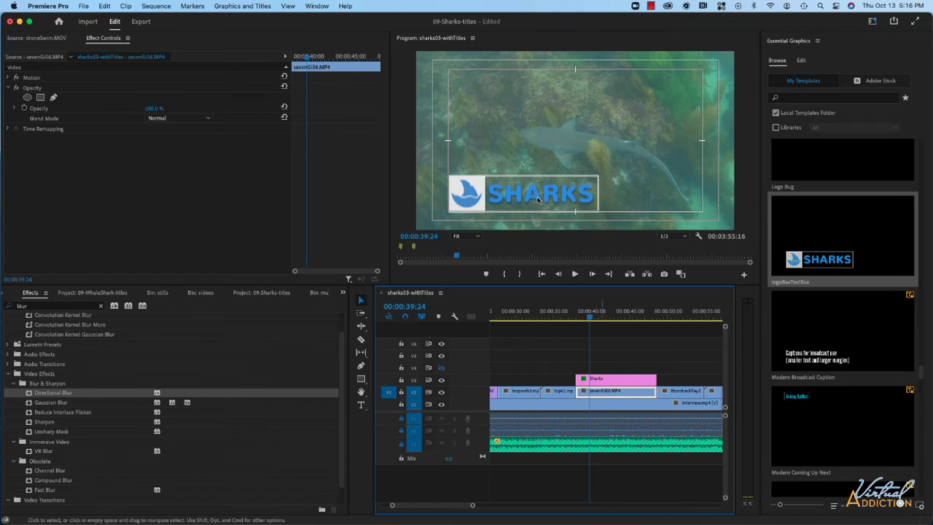
Replace the text in the newly placed title graphic with "Tope Shark"
left_click(626, 380)
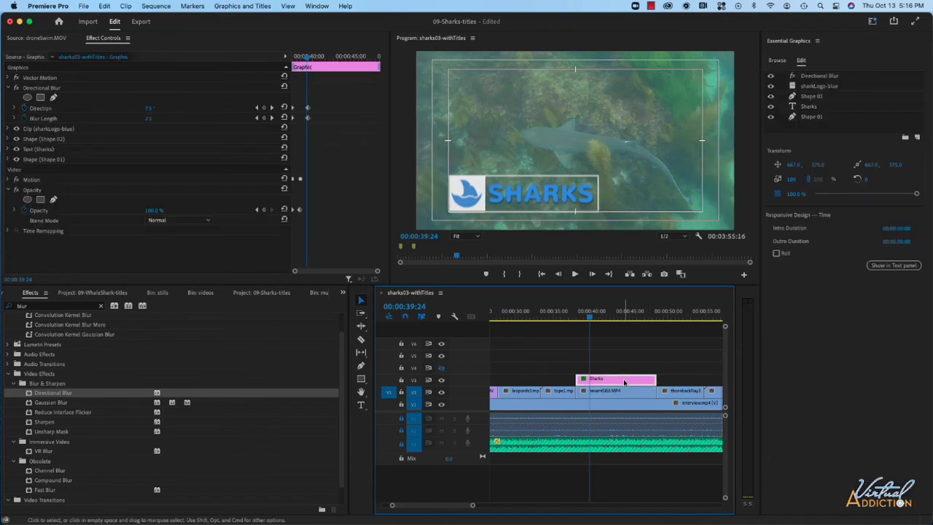
double_click(531, 196)
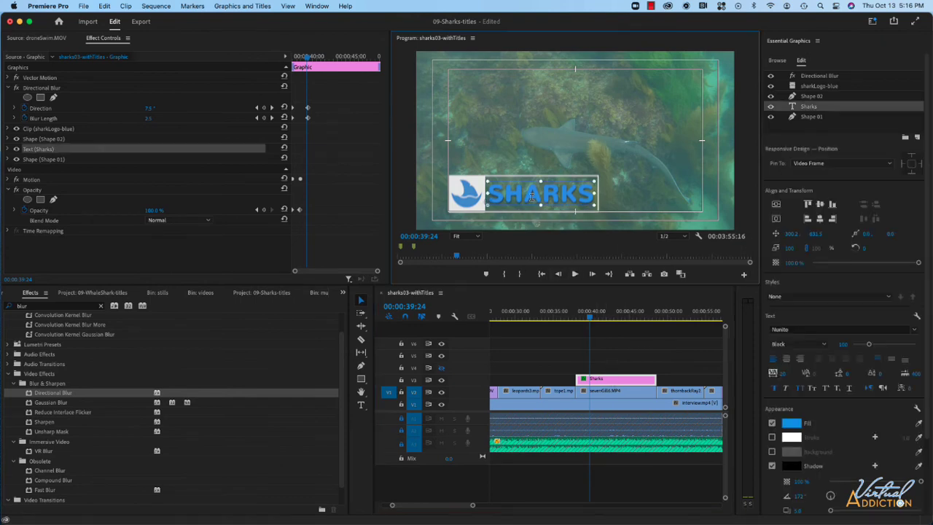
type("Tope")
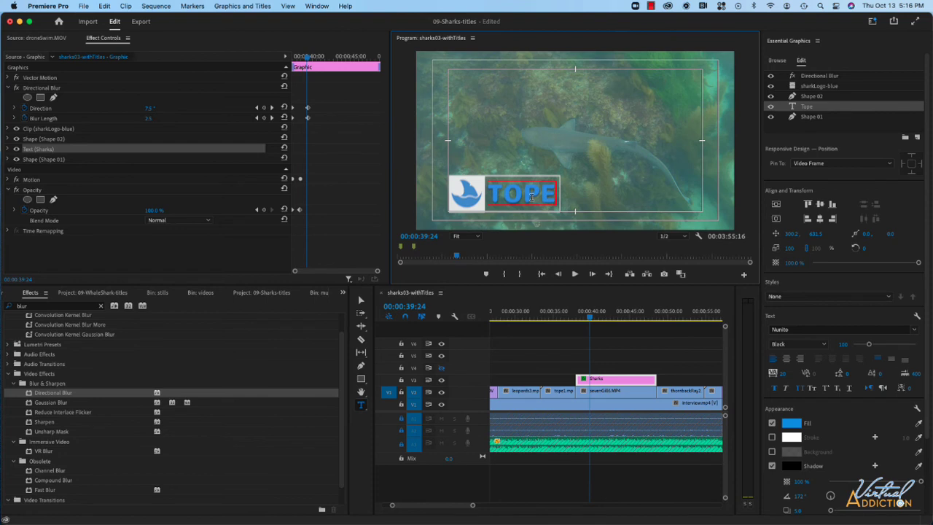
type(" Shark")
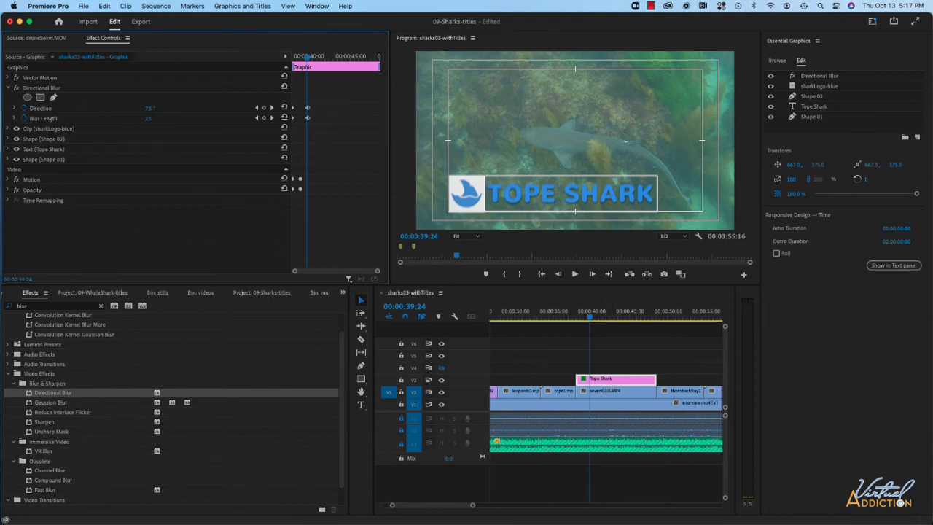
Set the Vector Motion Scale of the Tope Shark graphic to 50
left_click(8, 78)
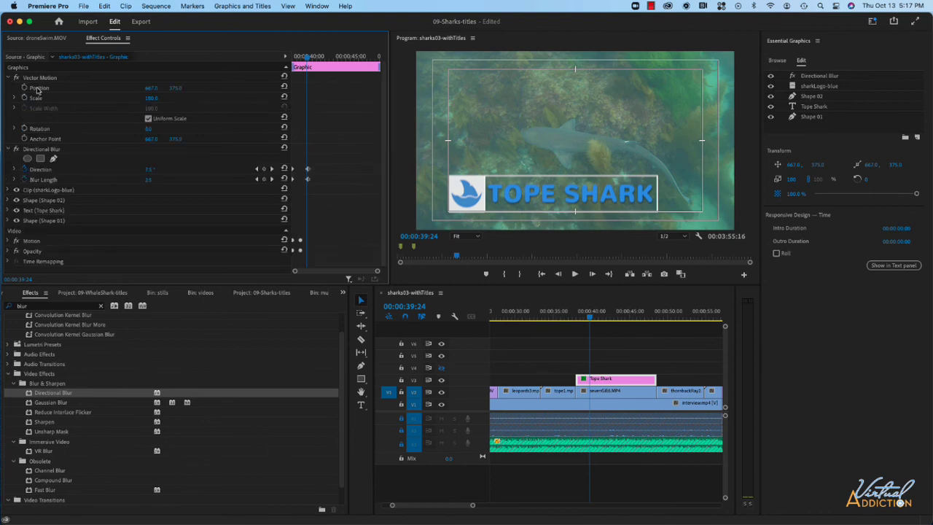
left_click_drag(149, 98, 109, 97)
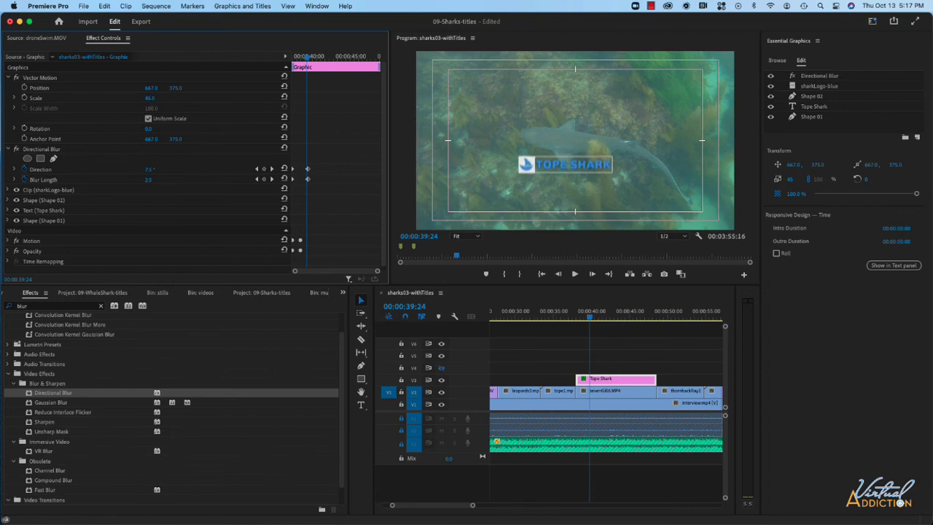
left_click(154, 99)
type("50")
key("Return")
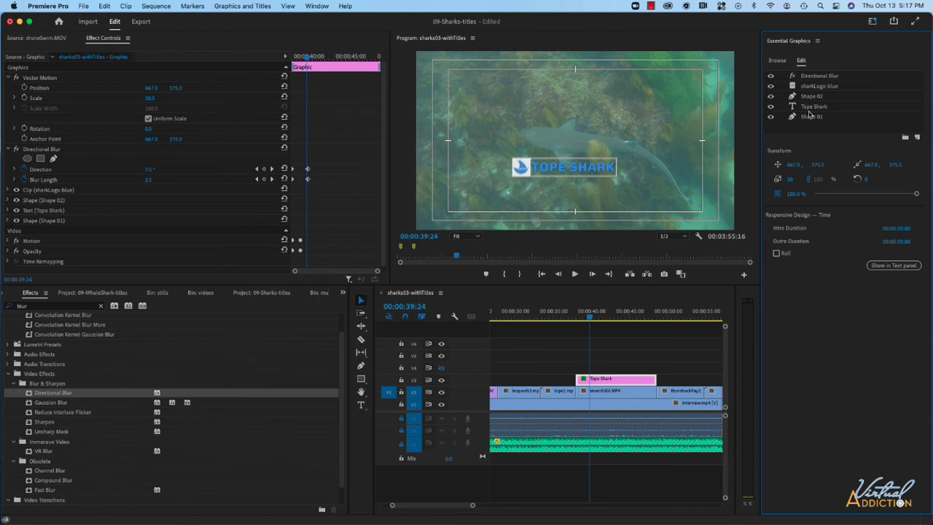
Select the logo, text and both shape layers of the Tope Shark graphic and move them to the lower-left corner of the title-safe area
left_click(813, 85)
left_click(809, 115, "shift")
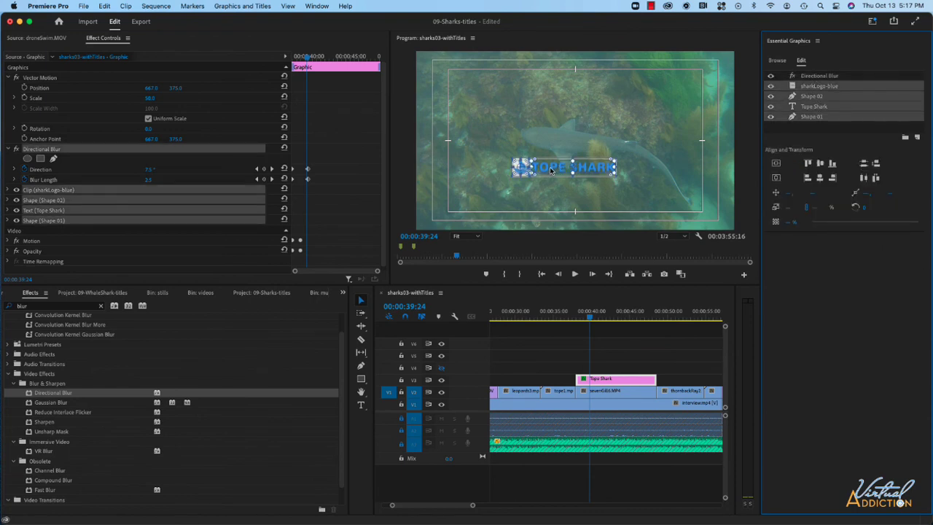
left_click_drag(551, 169, 488, 207)
Play back the sequence from about 00:00:37:04, just before the Tope Shark title, to check its animation
left_click(570, 318)
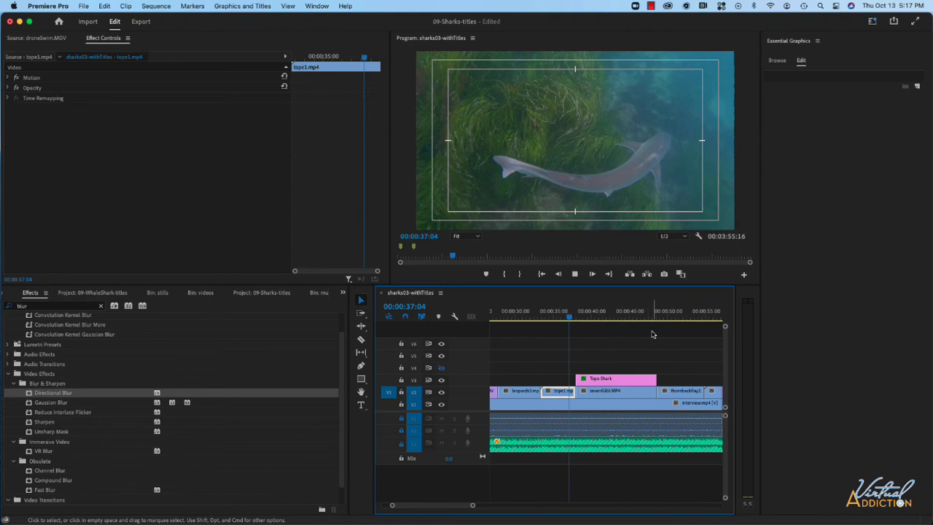
key("space")
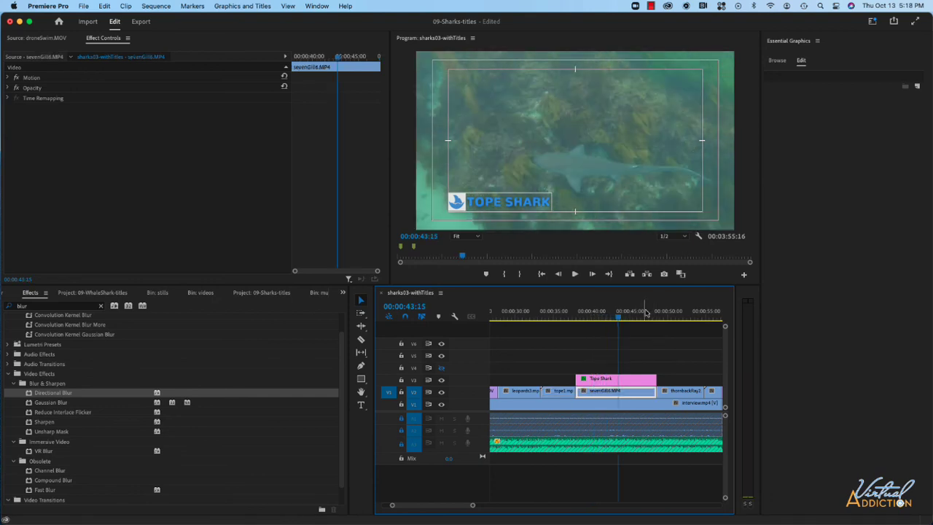
key("space")
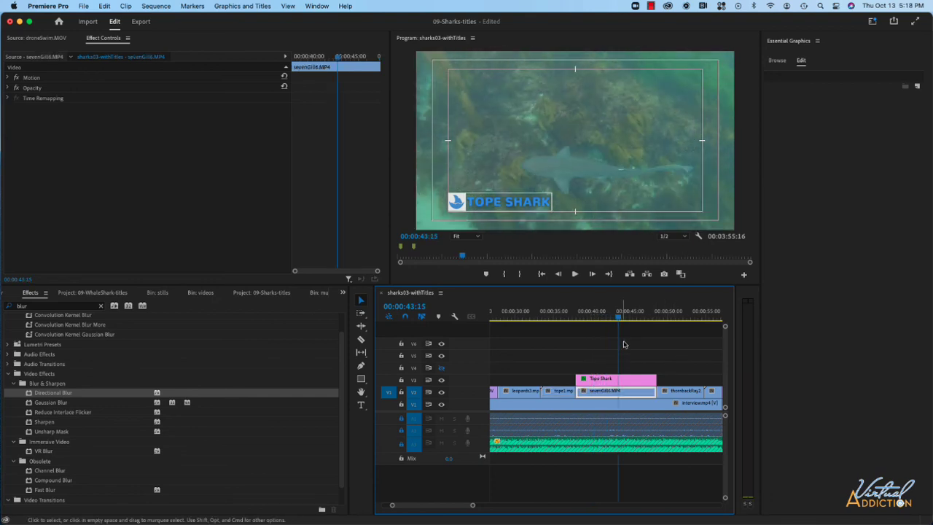